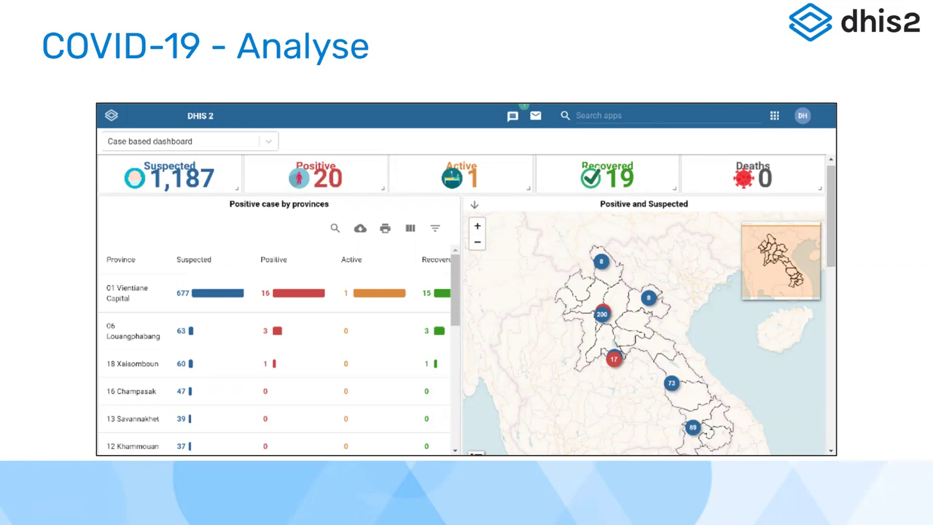
Leave the slideshow, switch to the DHIS2 App Management page and check the list of available applications
key(Escape)
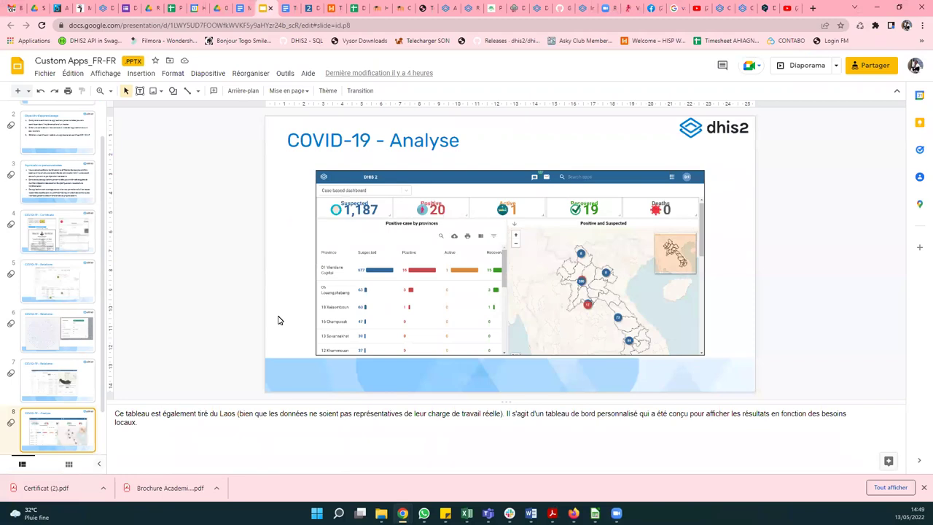
click(449, 7)
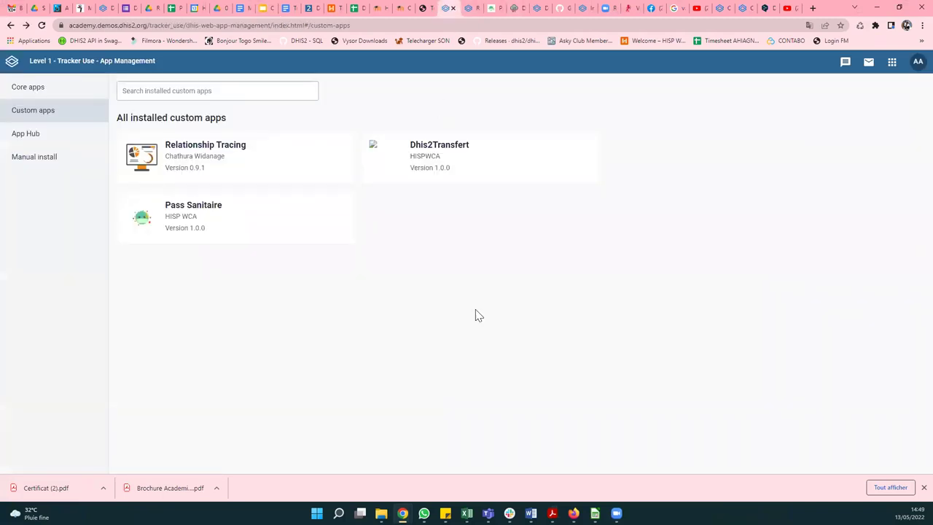
key(F5)
click(891, 62)
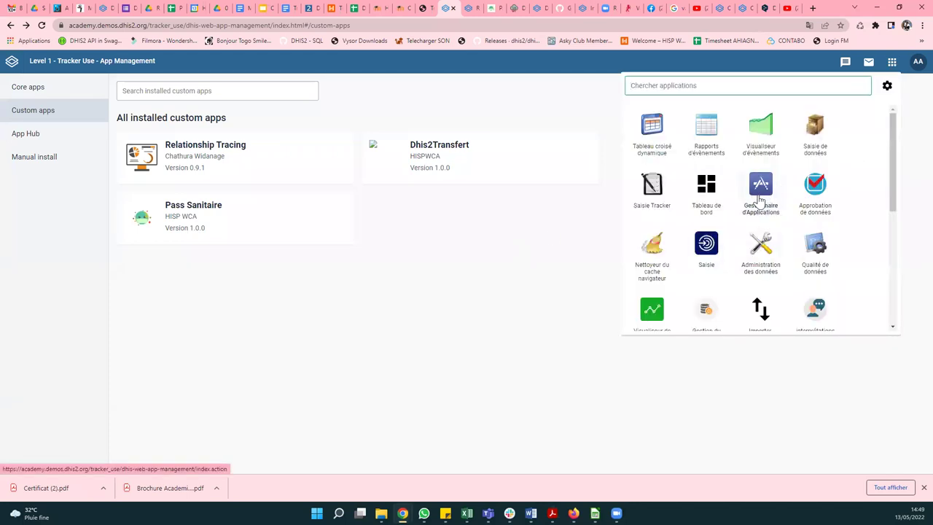
click(400, 258)
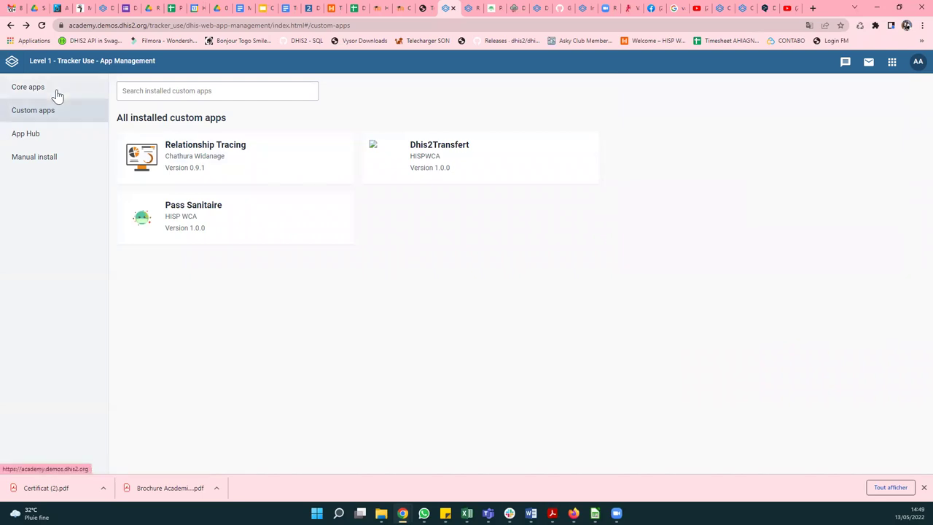
View the core apps section and browse the apps offered in the App Hub
click(54, 89)
click(30, 139)
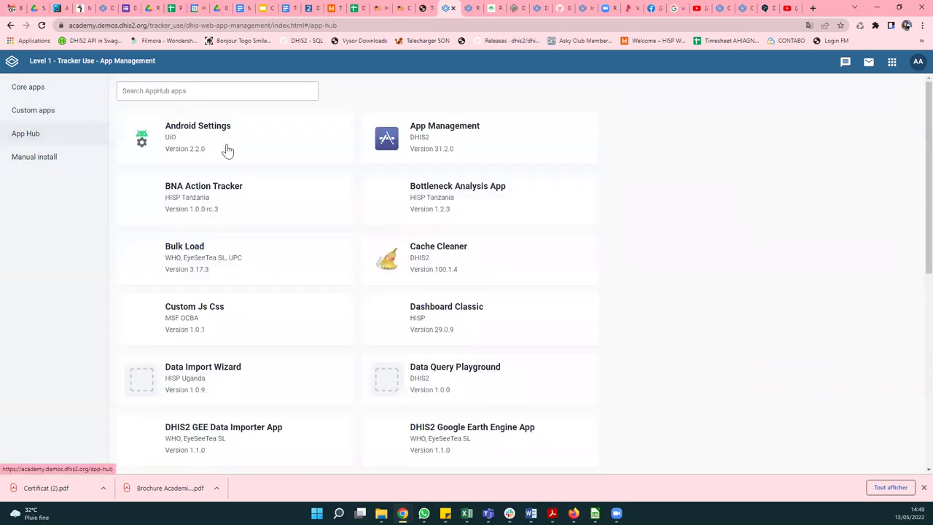
scroll(302, 162, down, 4)
scroll(349, 277, down, 2)
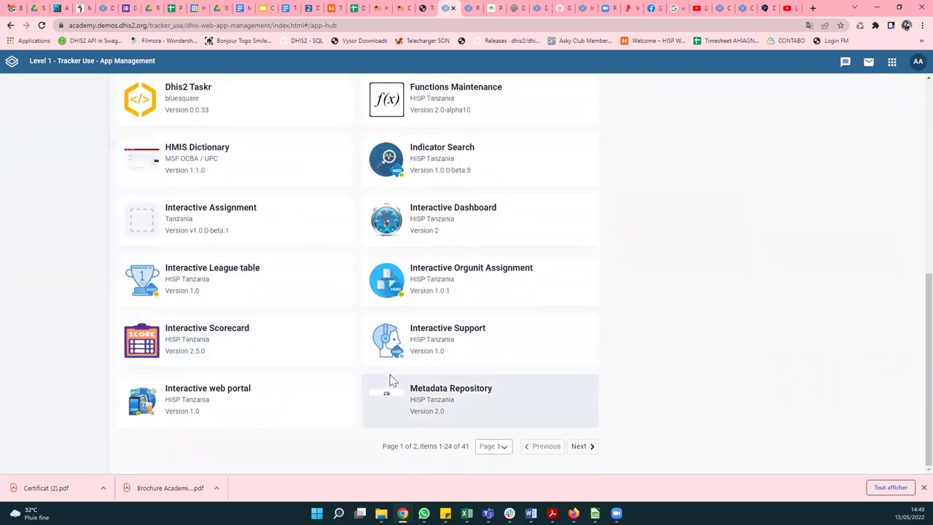
View the details of the Interactive Support app and return to browsing the App Hub
click(505, 344)
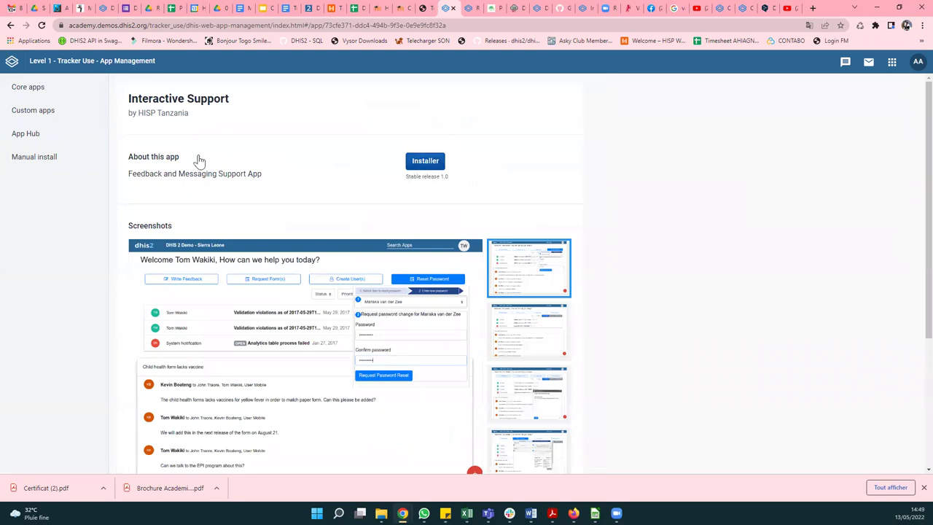
click(25, 135)
scroll(252, 277, down, 5)
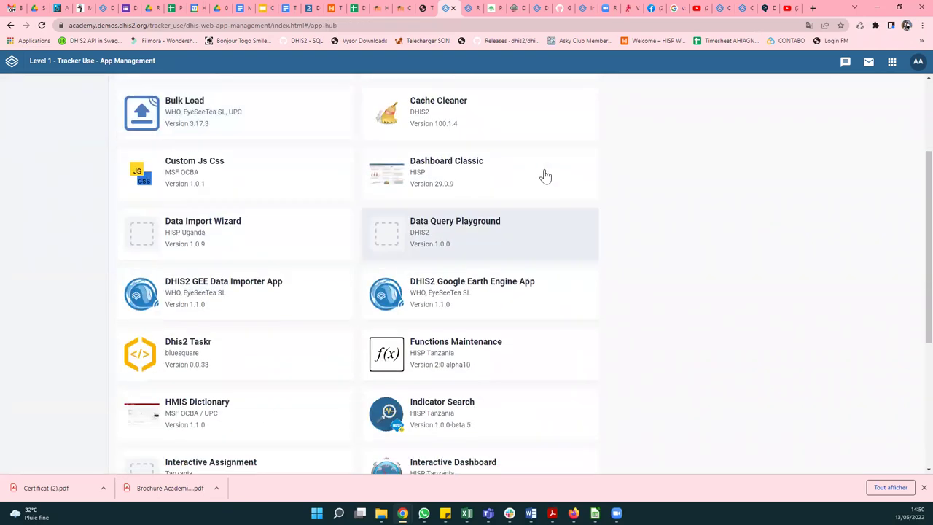
scroll(329, 194, up, 5)
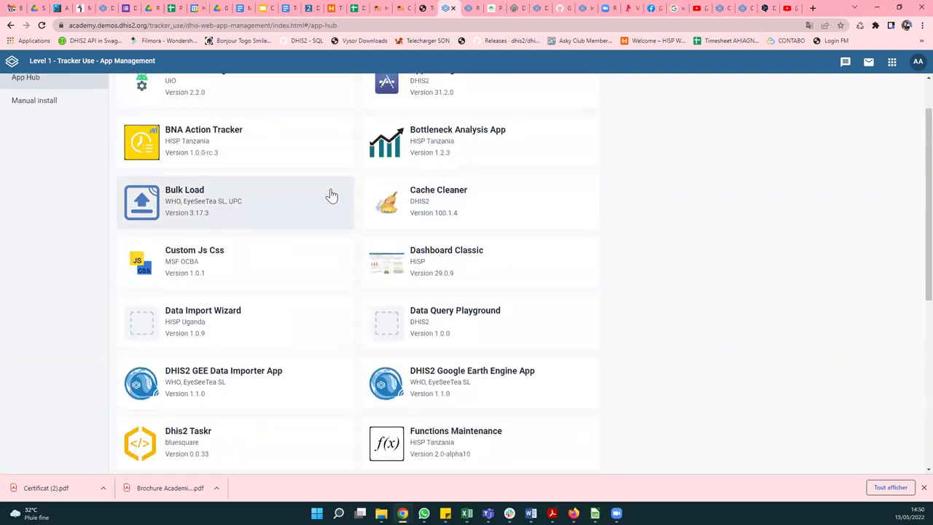
View the manual install page and go back to the installed custom apps
click(47, 162)
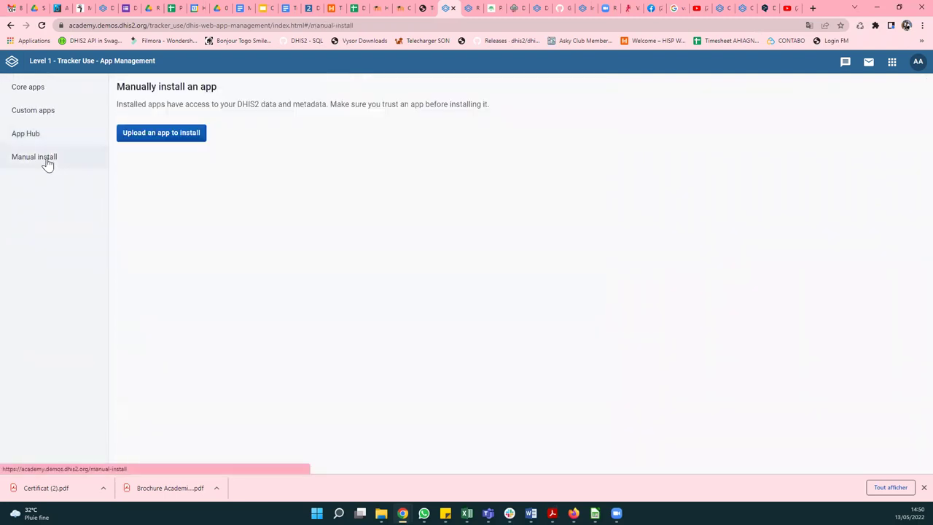
click(28, 115)
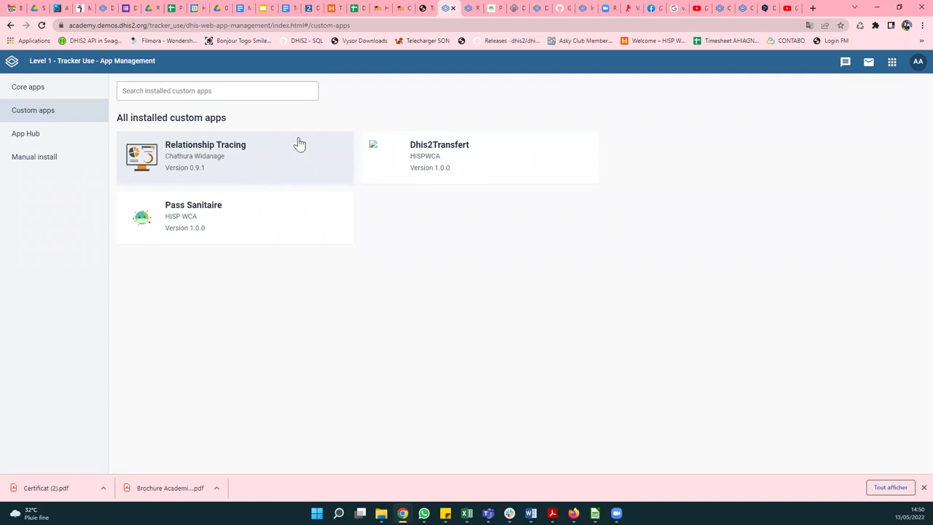
Switch to the Relationship Tracing app, reload the "test" visualisation and return to the list of saved visualisations
click(472, 8)
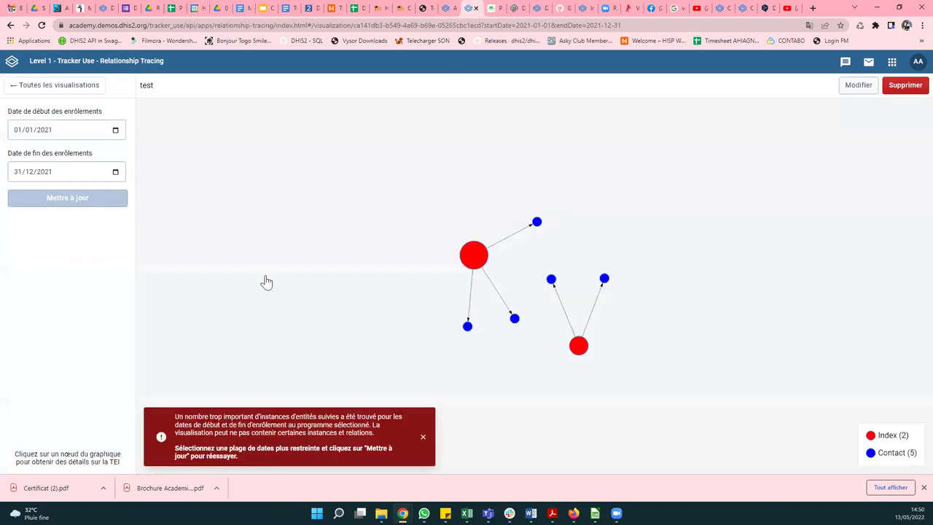
click(41, 25)
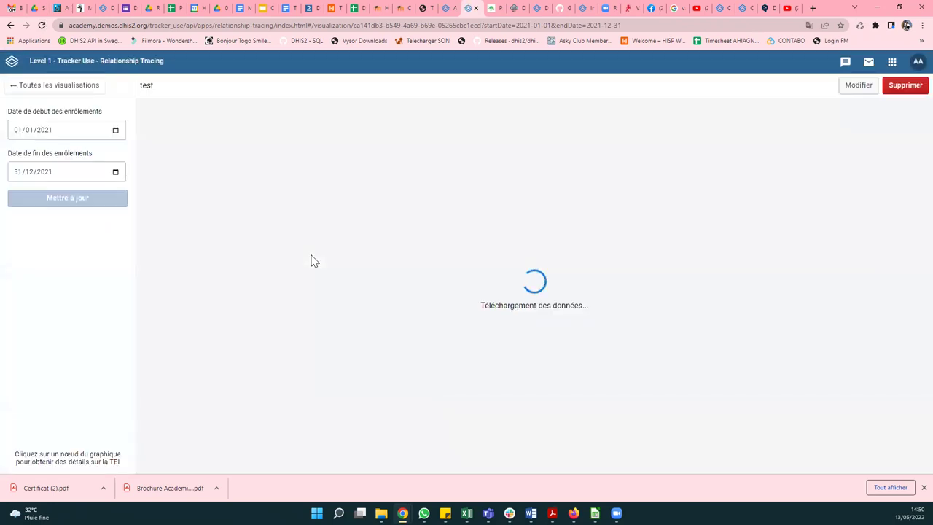
click(35, 87)
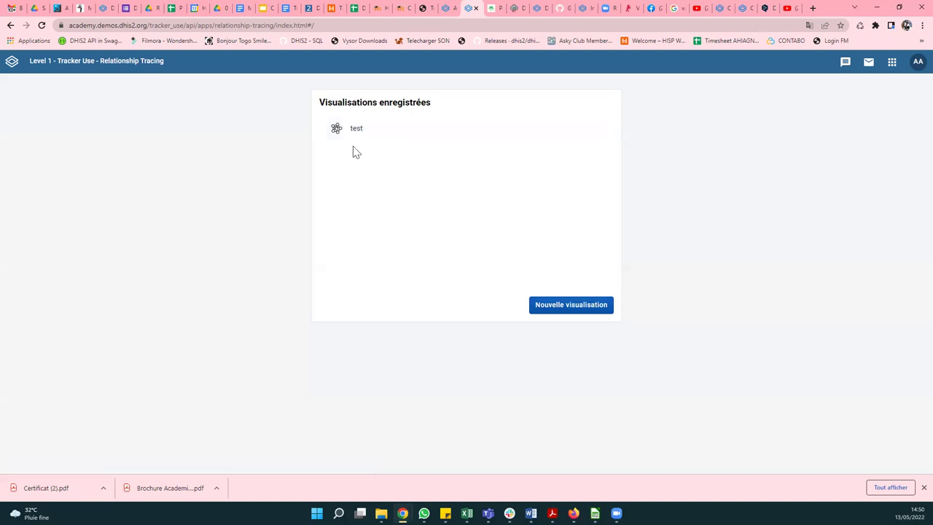
Start a new visualisation and name it "Relation academie"
click(583, 307)
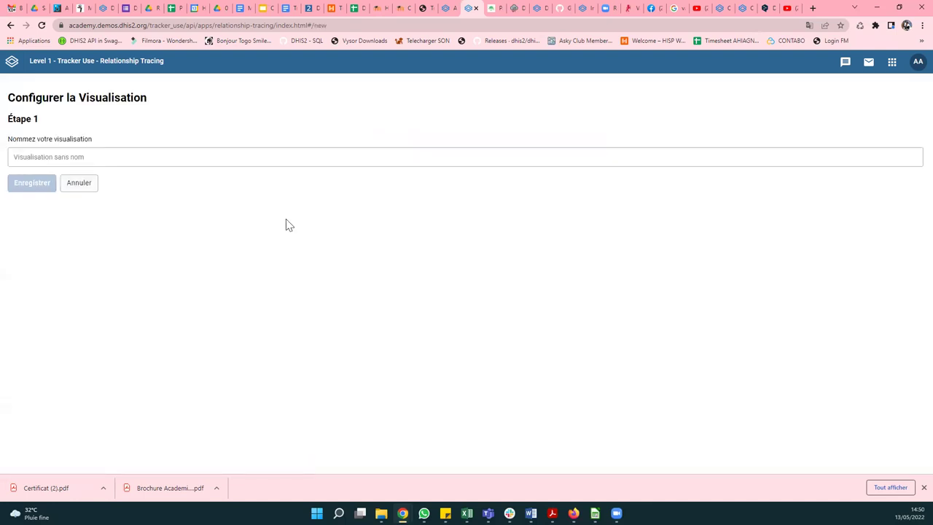
click(79, 160)
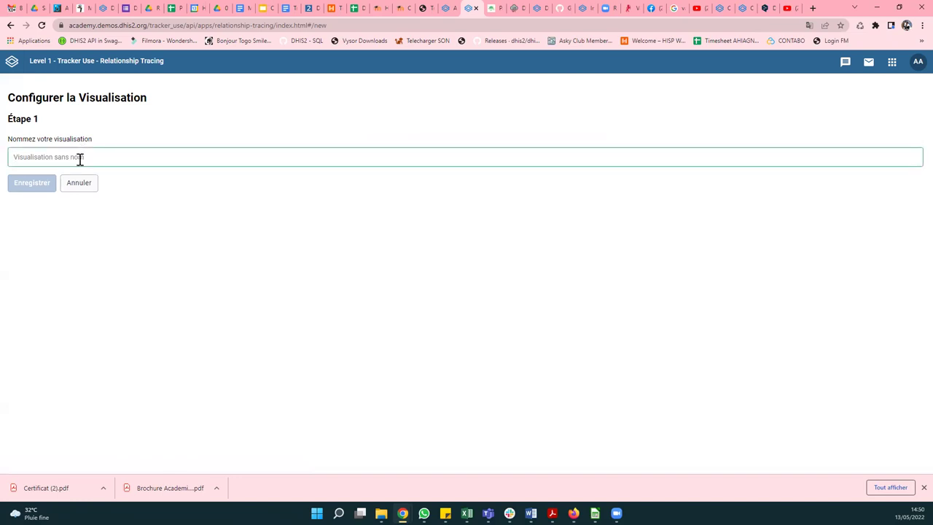
text(Relation academie)
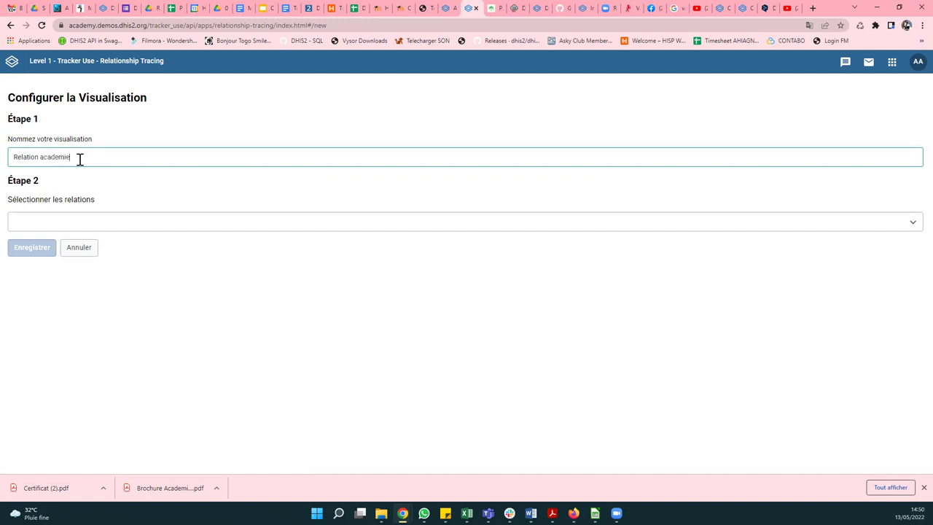
Select "Has Been in Contact with" as the visualisation's relationship
click(142, 225)
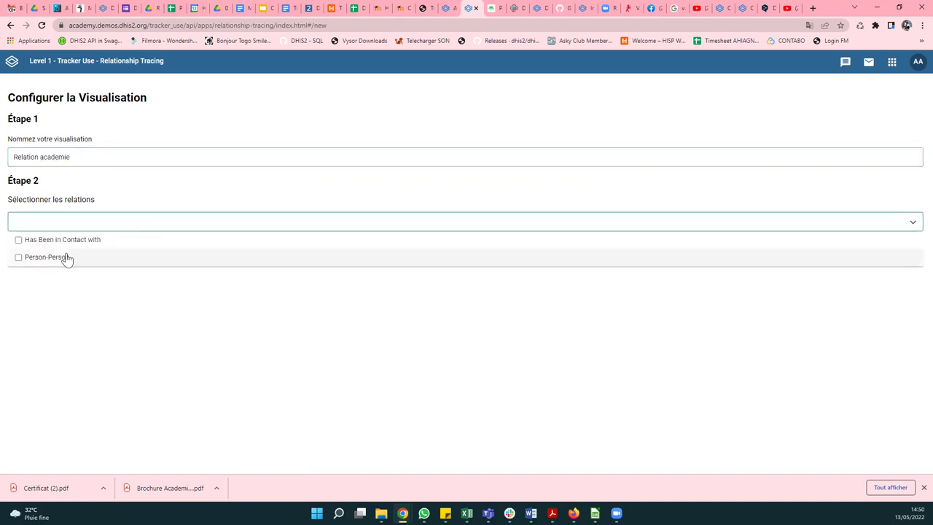
click(104, 244)
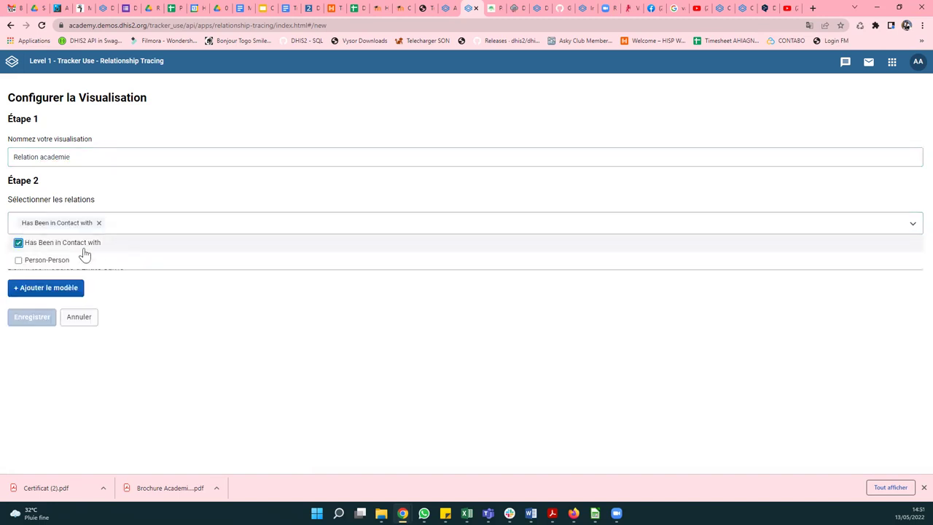
click(189, 316)
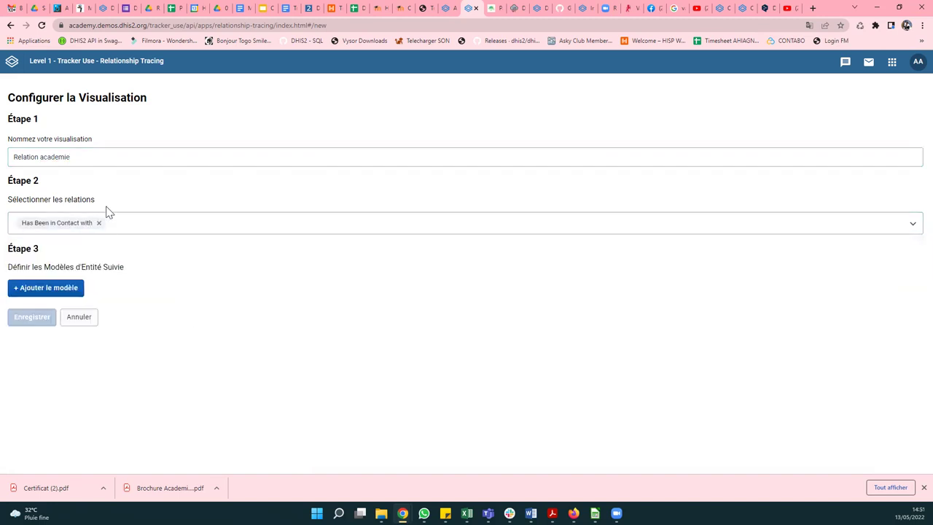
Add a first tracked entity model and set its node colour to red
click(48, 287)
scroll(233, 291, down, 1)
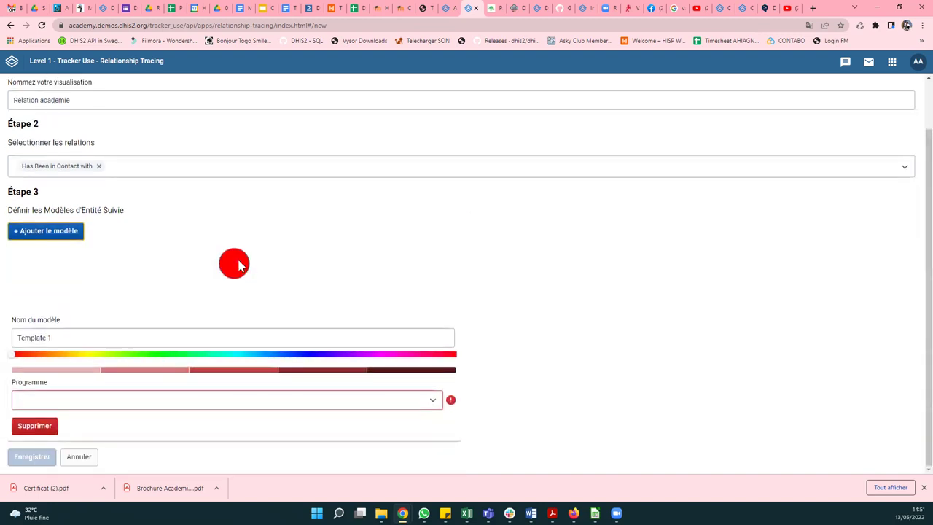
drag(71, 355, 33, 364)
click(18, 355)
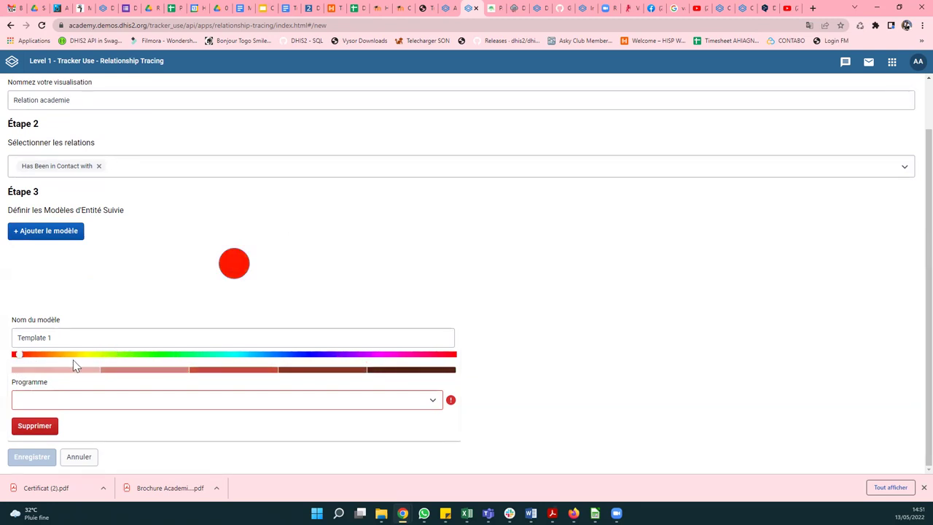
drag(104, 364, 11, 360)
Rename the first tracked entity model as "Index"
click(109, 338)
key(ctrl+a)
text(Cl)
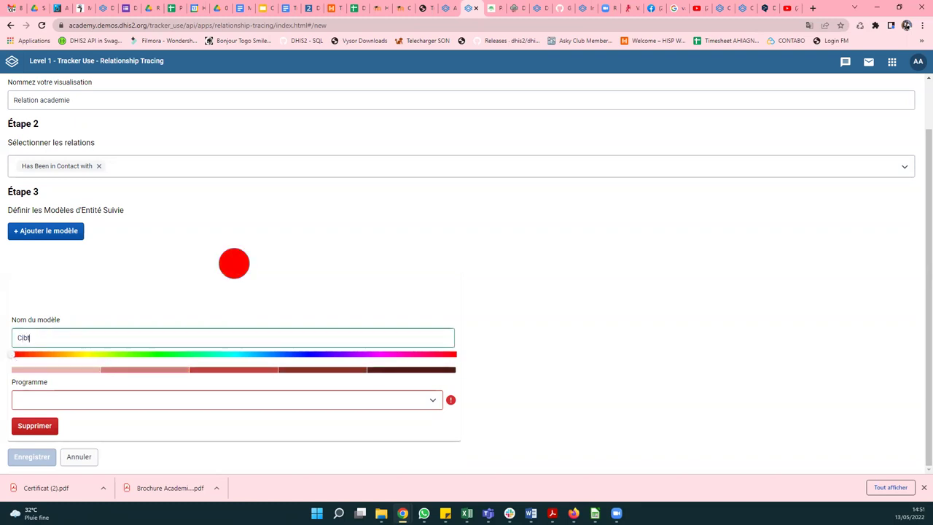
key(BackSpace)
key(BackSpace)
Enlarge the page display and set the Index model's program to "COVID-19 Surveillance basée sur les cas"
key(ctrl+minus)
key(ctrl+minus)
key(ctrl+plus)
key(ctrl+plus)
click(224, 420)
key(ctrl+plus)
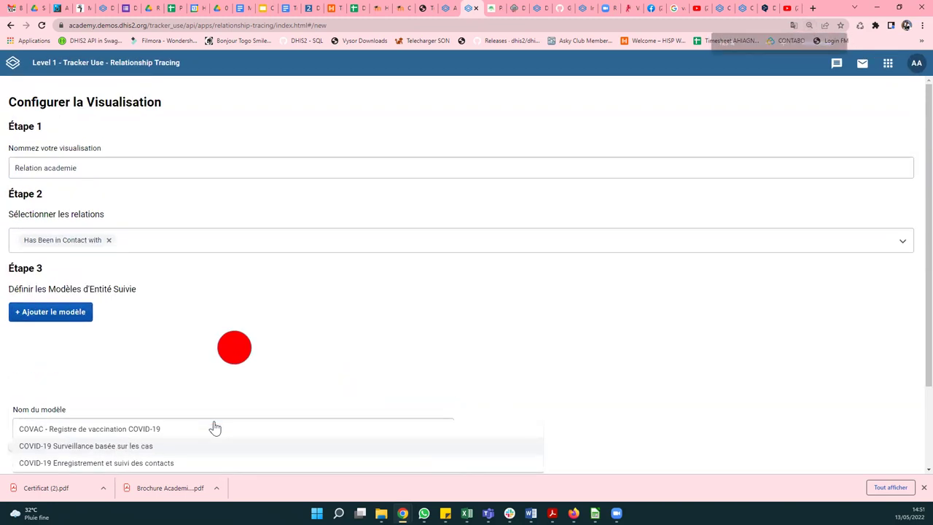
key(ctrl+plus)
key(ctrl+plus)
key(ctrl+plus)
key(ctrl+plus)
click(923, 486)
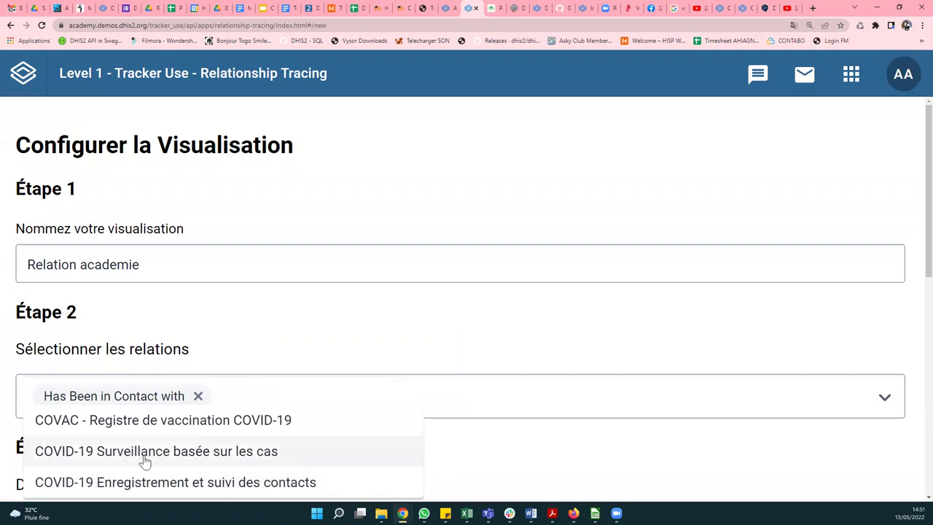
click(116, 451)
Try the Index model's node label option, view the selectable label attributes and turn the option off again
scroll(327, 377, down, 5)
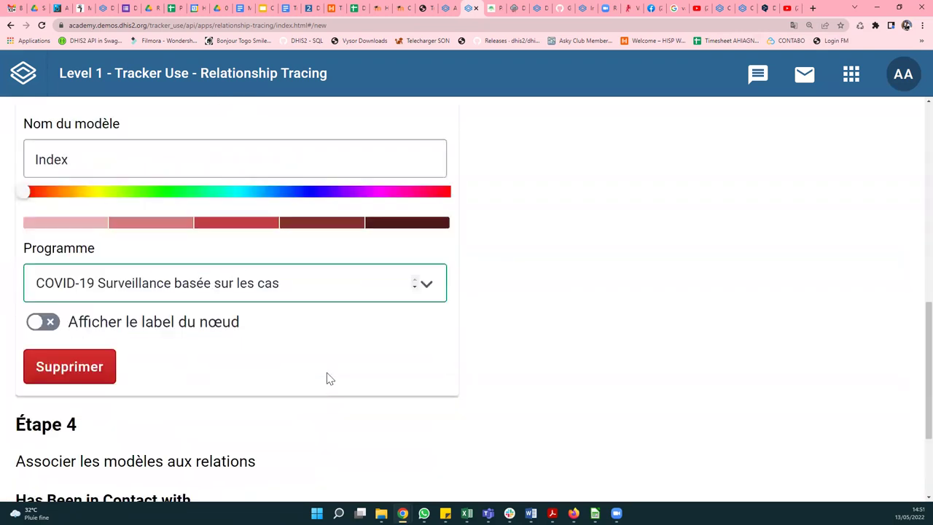
click(47, 296)
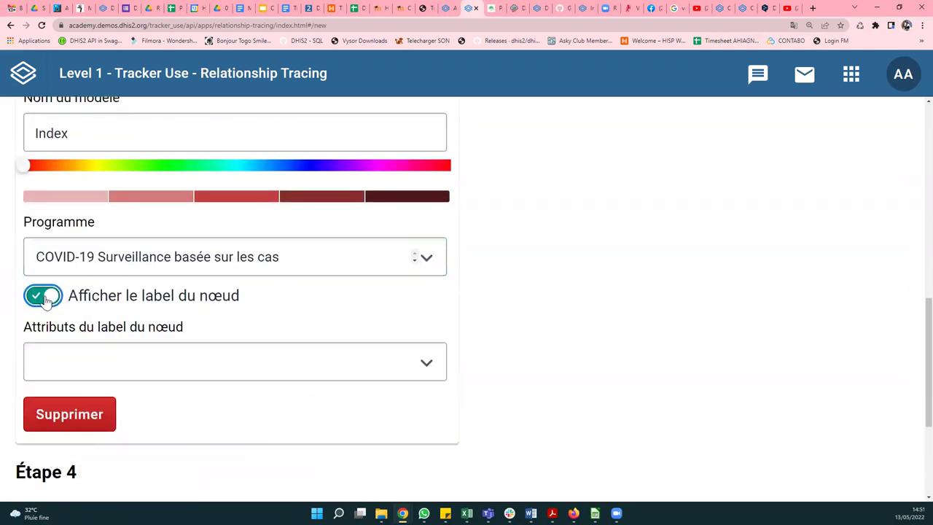
click(150, 369)
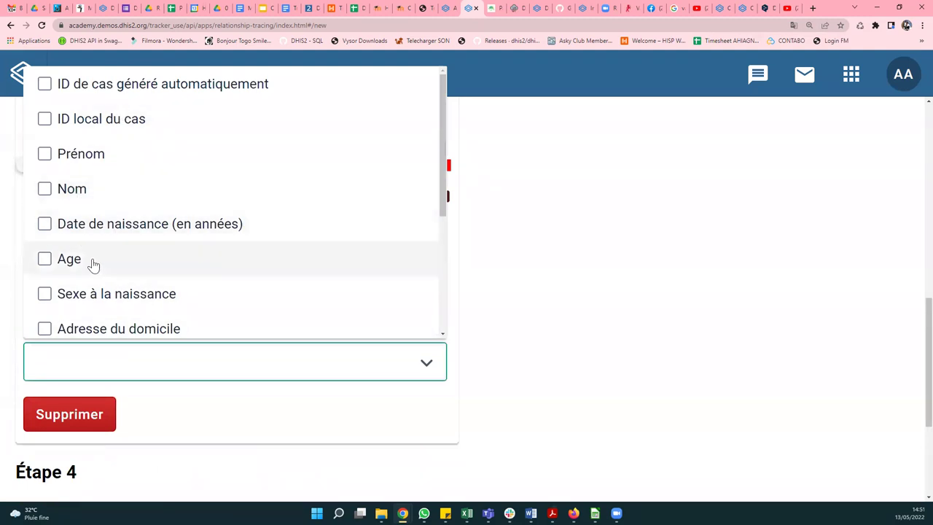
click(562, 396)
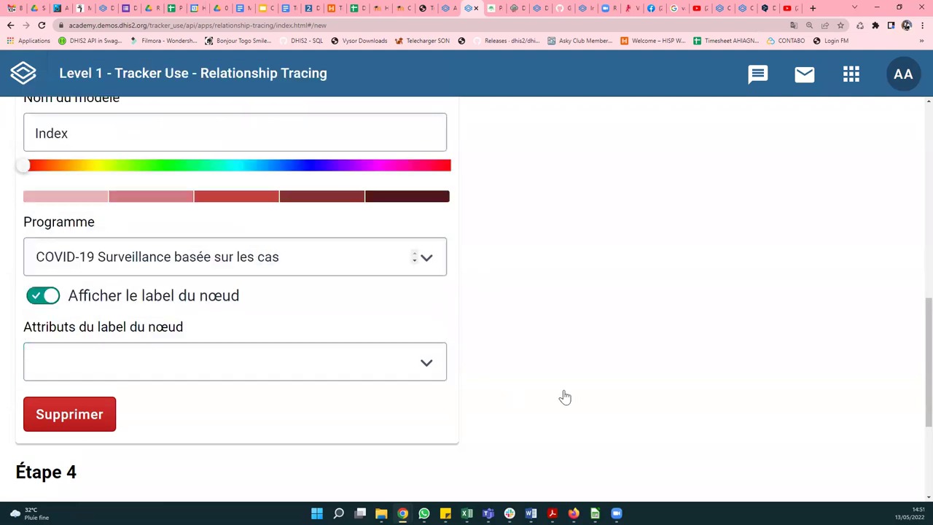
click(36, 298)
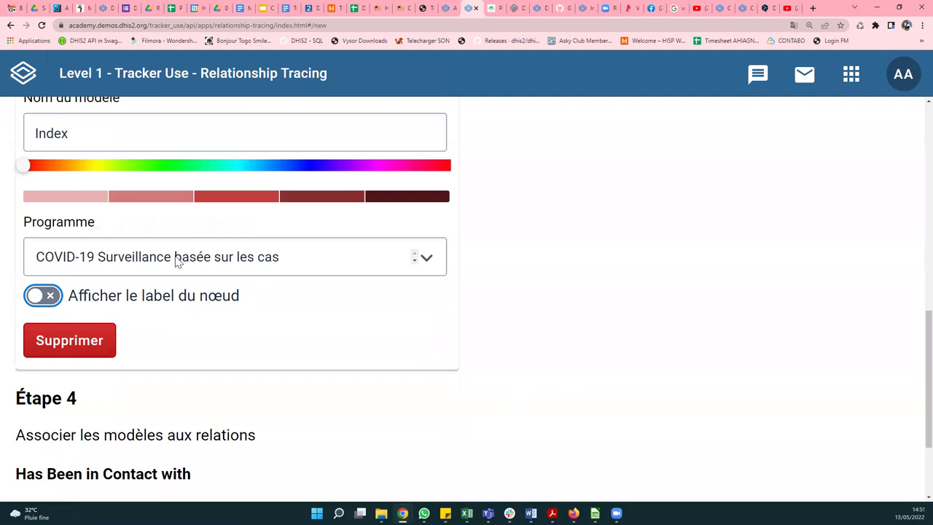
Review the Étape 4 model association fields and add a second tracked entity model in Étape 3
scroll(102, 302, down, 2)
scroll(167, 254, up, 3)
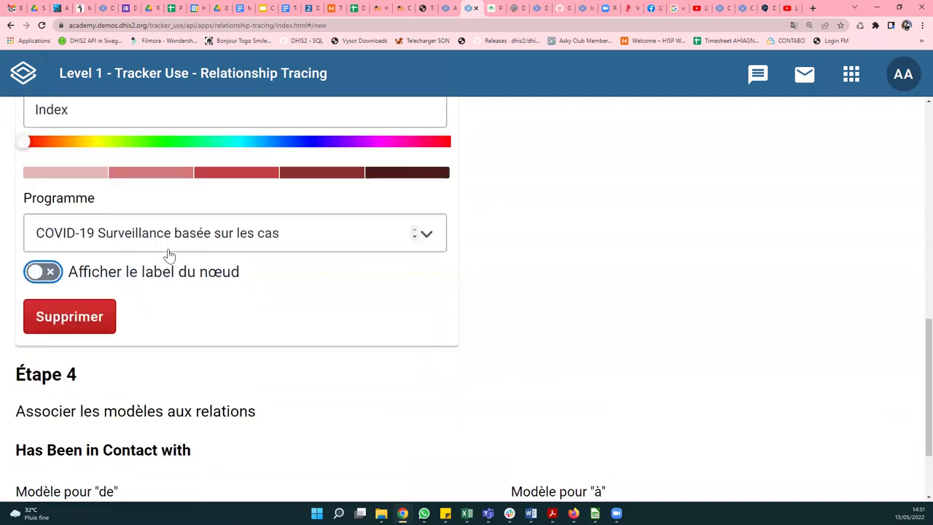
scroll(162, 277, down, 2)
scroll(161, 279, down, 1)
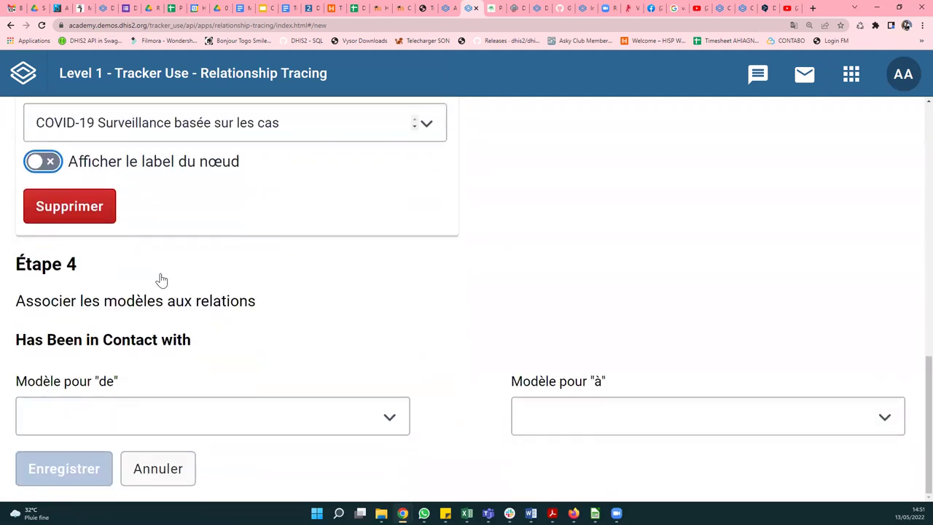
scroll(161, 280, up, 7)
scroll(62, 242, down, 1)
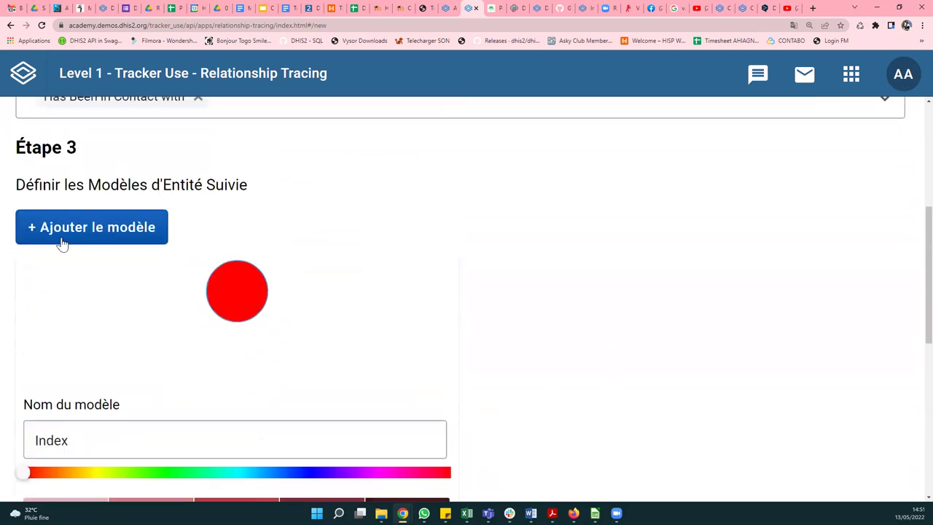
click(125, 230)
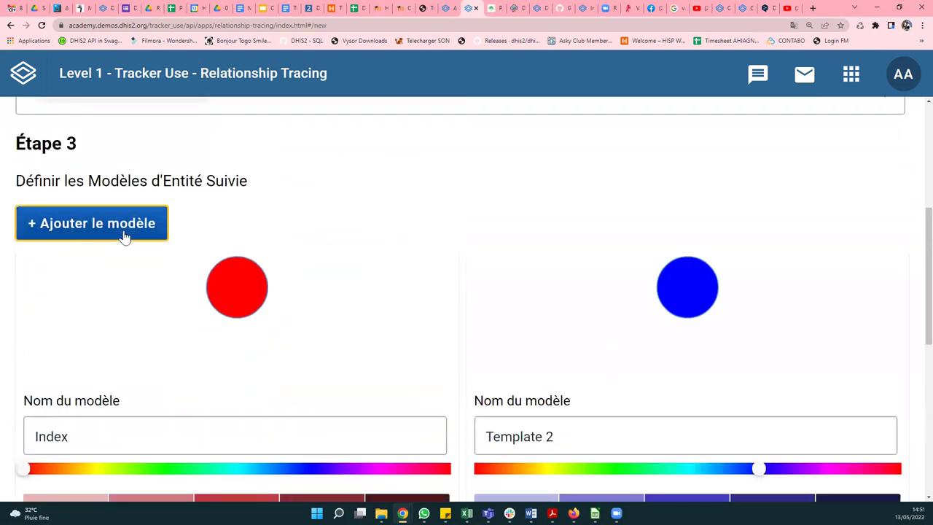
scroll(524, 301, down, 3)
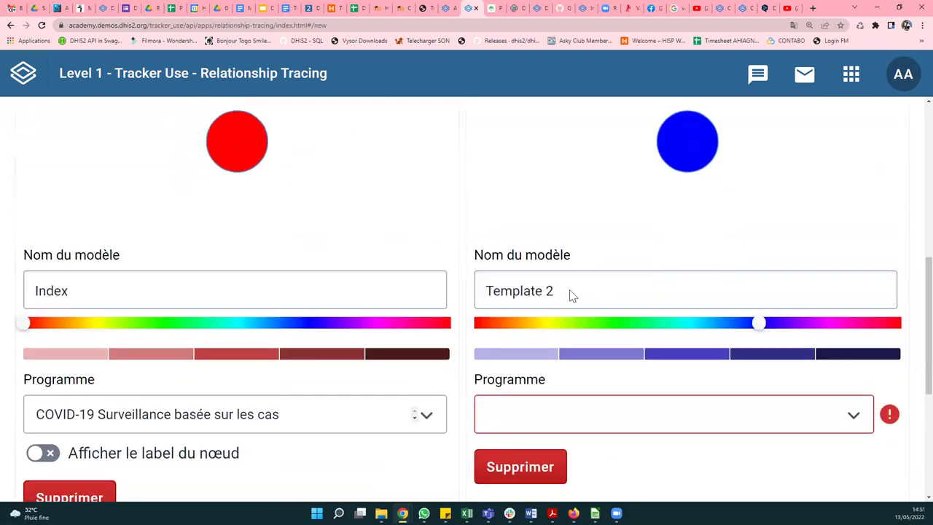
Rename the second model as "Contact" and set its program to "COVID-19 Enregistrement et suivi des contacts"
drag(572, 294, 494, 289)
text(Conta)
key(BackSpace)
key(BackSpace)
key(BackSpace)
key(BackSpace)
text(Con)
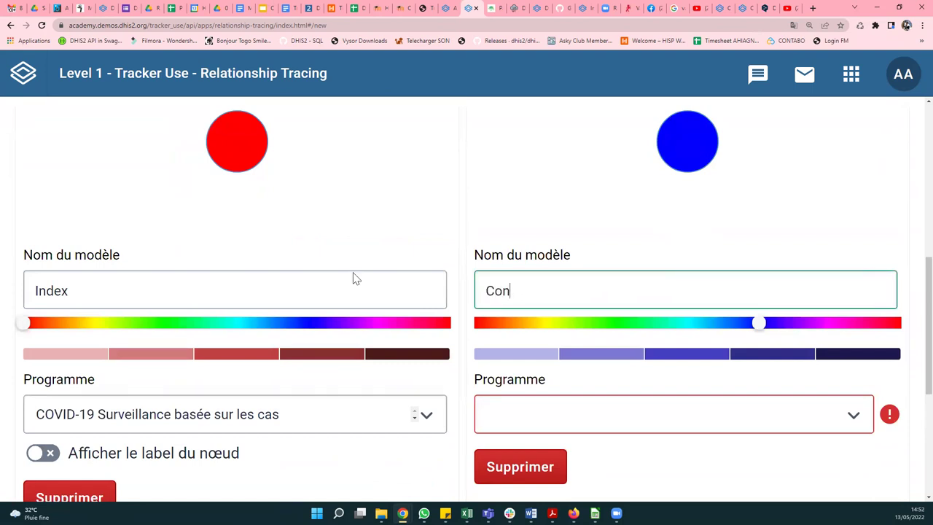
click(687, 427)
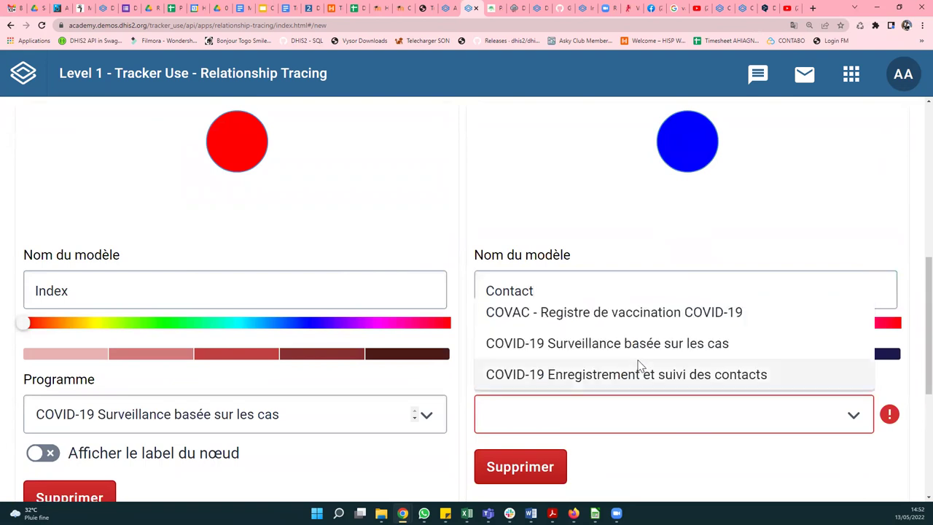
click(595, 375)
In Étape 4, associate the "Has Been in Contact with" relation from the Index model to the Contact model
scroll(596, 380, down, 2)
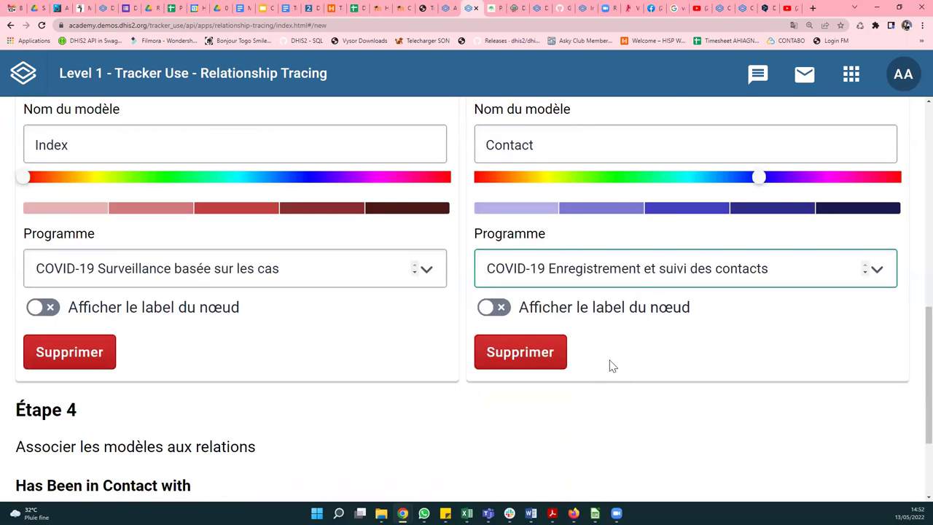
scroll(611, 367, down, 2)
scroll(610, 366, down, 1)
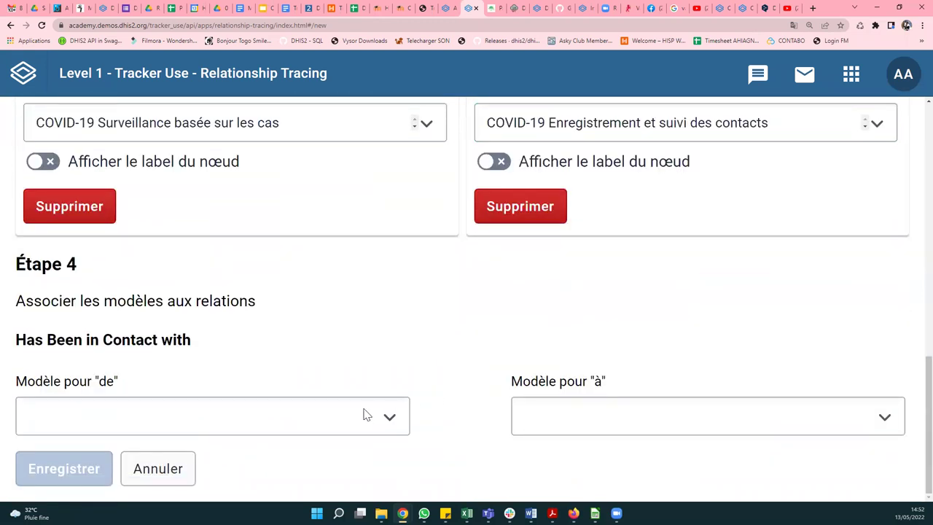
click(188, 422)
click(54, 453)
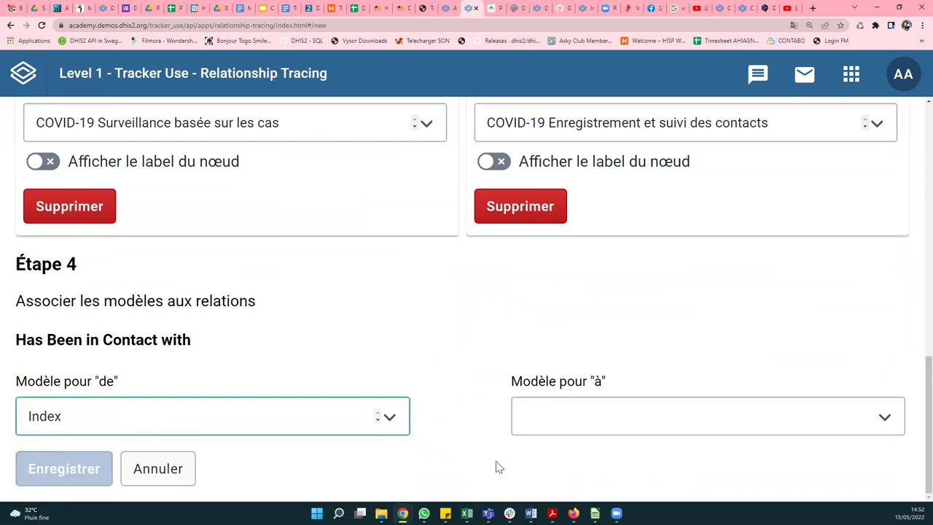
click(565, 422)
click(535, 476)
Turn the option to hide instances without relations off and on again, and save the visualisation
scroll(470, 364, down, 2)
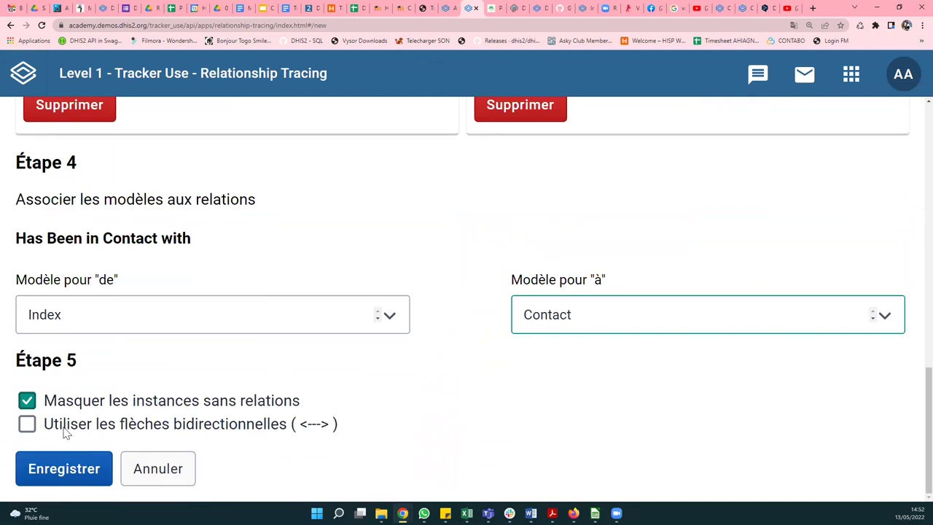
click(29, 406)
click(29, 406)
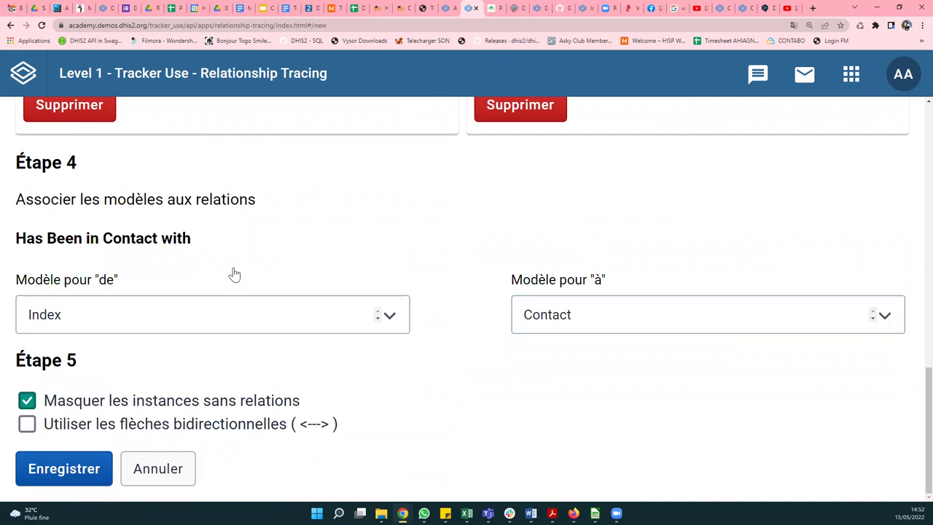
click(52, 481)
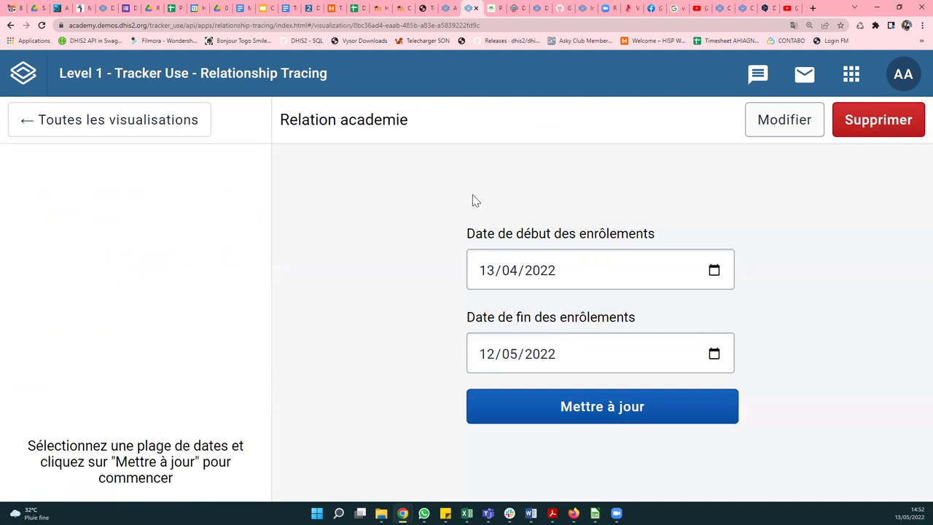
click(714, 271)
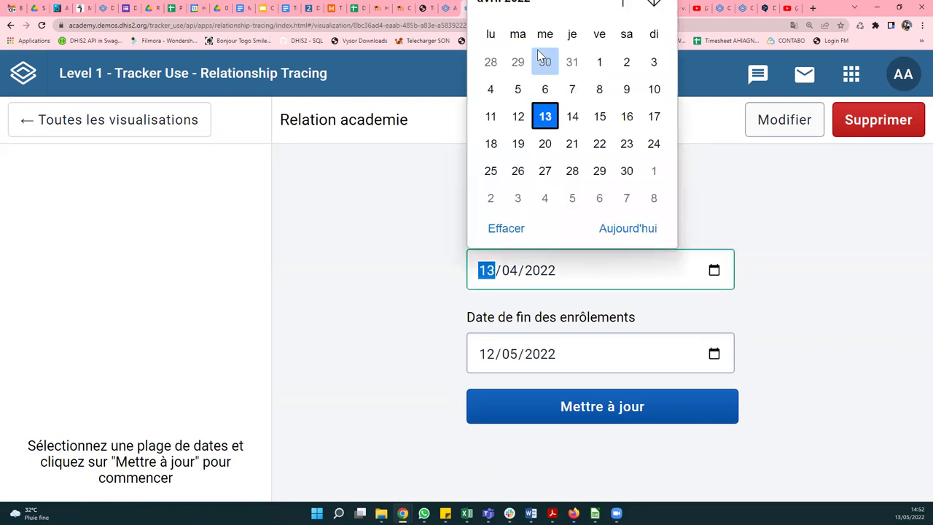
scroll(572, 150, down, 1)
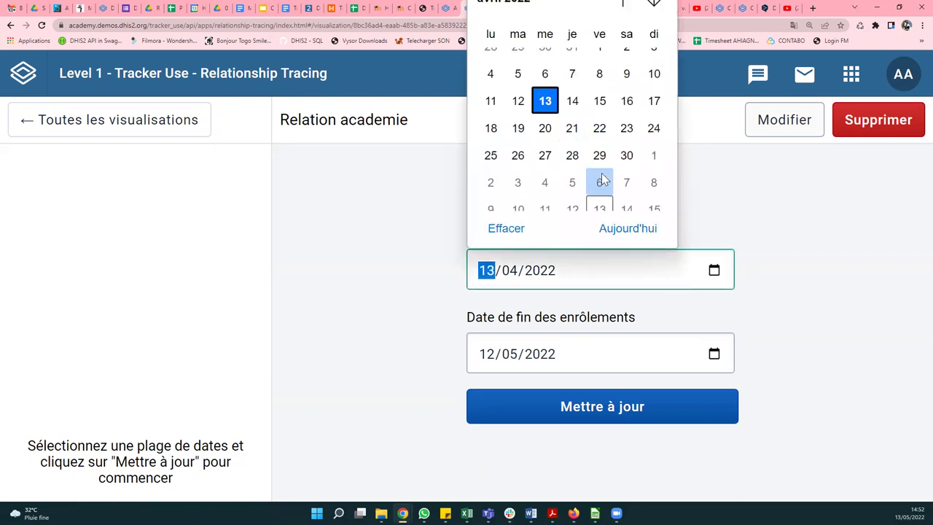
scroll(599, 177, down, 1)
Reduce the page zoom to 150 % and set the enrolment start date to 01/01/2021
key(ctrl+minus)
key(ctrl+minus)
key(ctrl+minus)
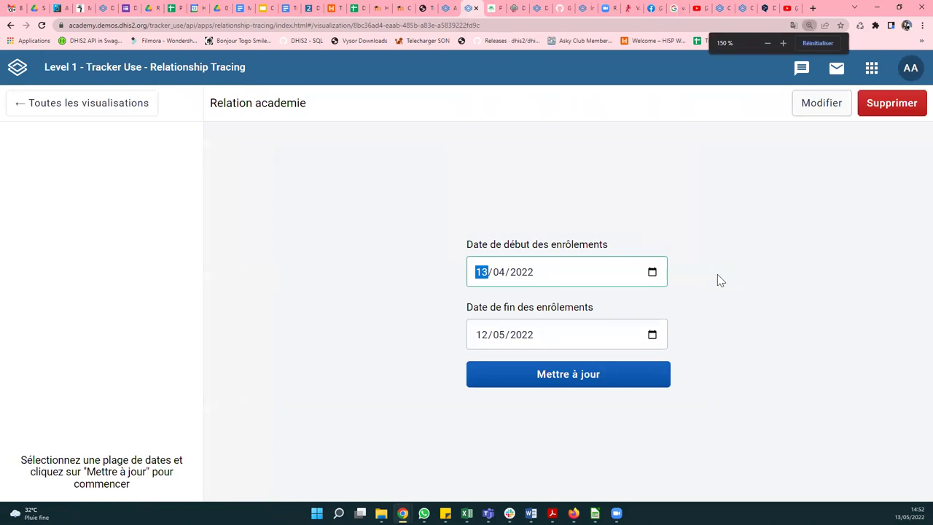
click(651, 272)
click(510, 306)
scroll(514, 343, up, 1)
scroll(508, 341, up, 1)
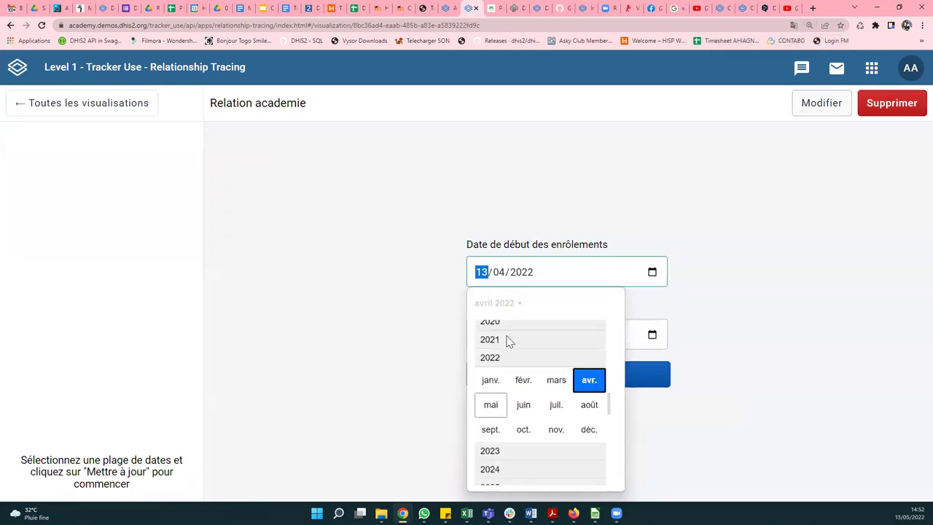
click(512, 344)
click(489, 351)
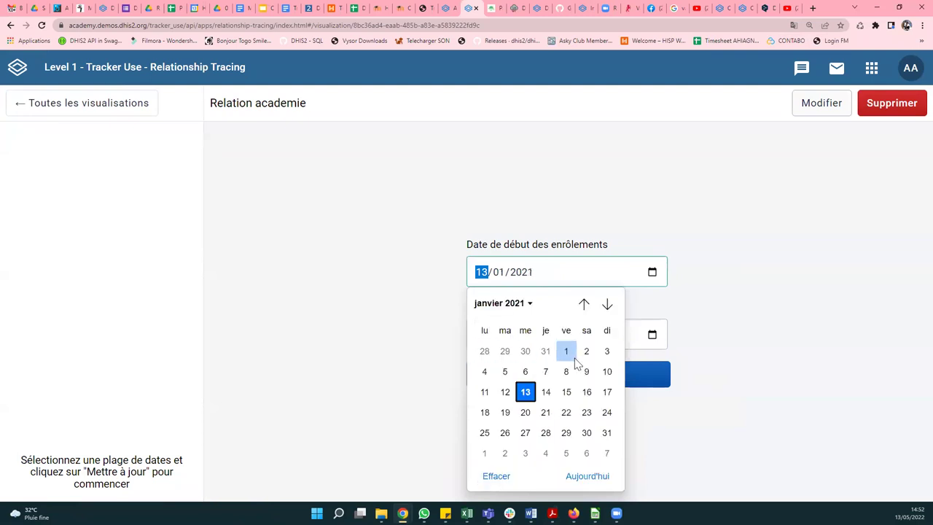
click(575, 360)
Set the enrolment end date to 31/12/2021 and update the visualisation to draw the relationship graph, dismissing the warning
click(651, 335)
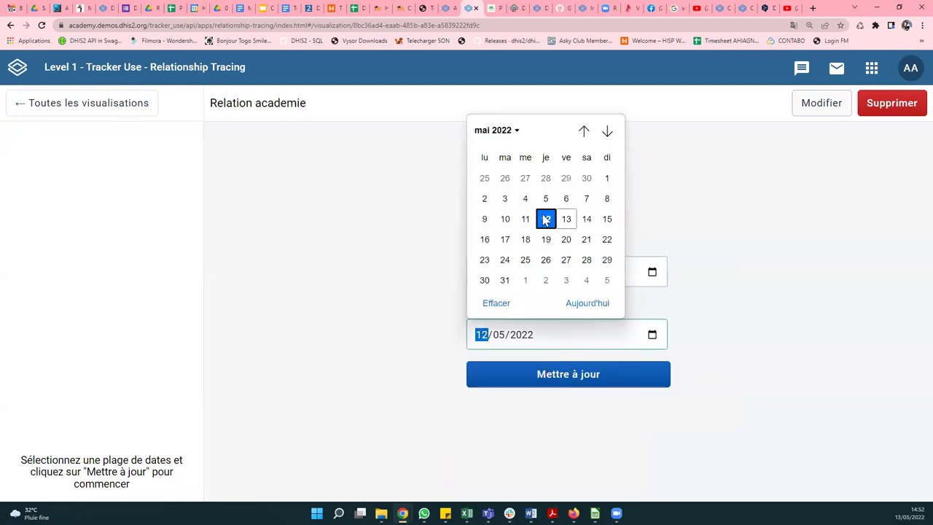
click(508, 130)
scroll(503, 175, up, 2)
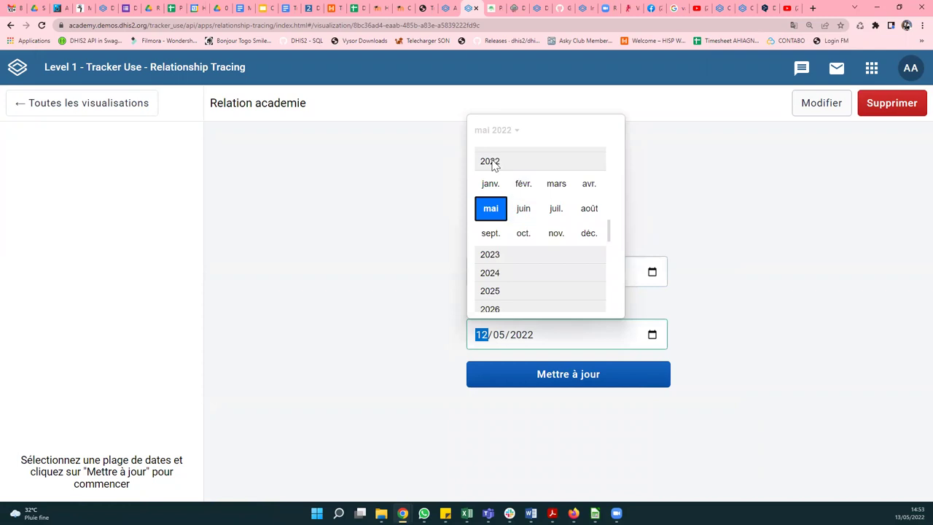
click(498, 169)
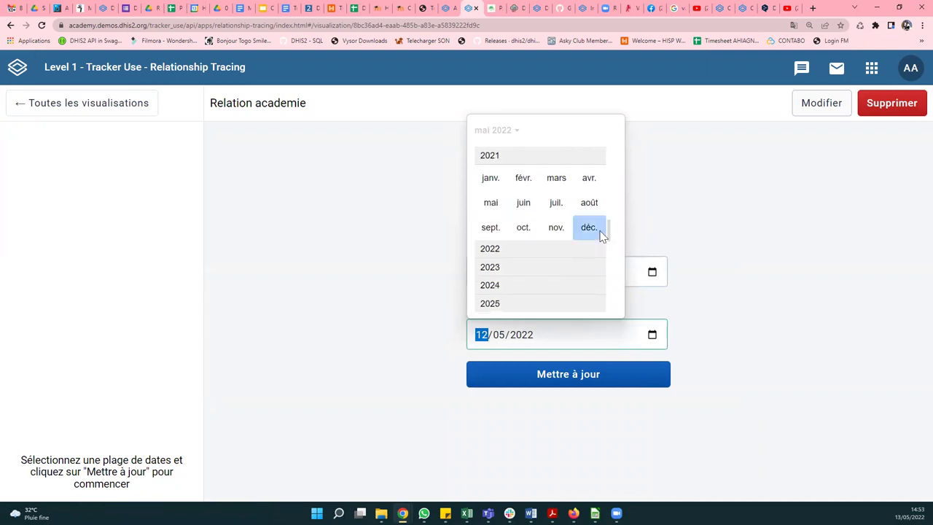
click(592, 228)
click(565, 259)
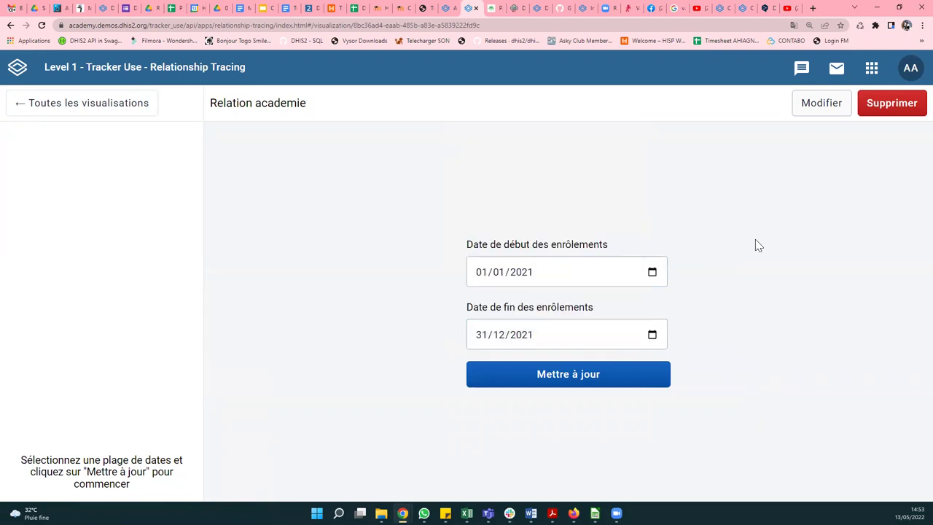
click(553, 381)
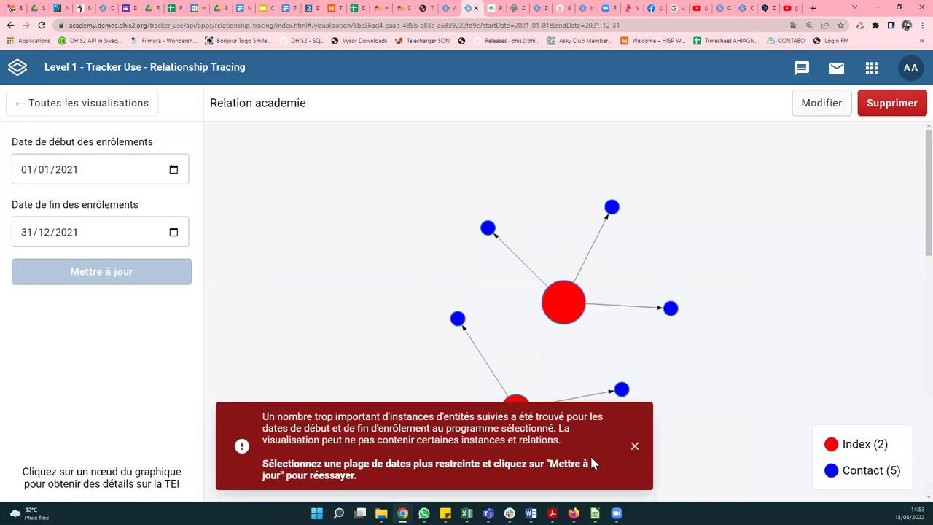
click(634, 446)
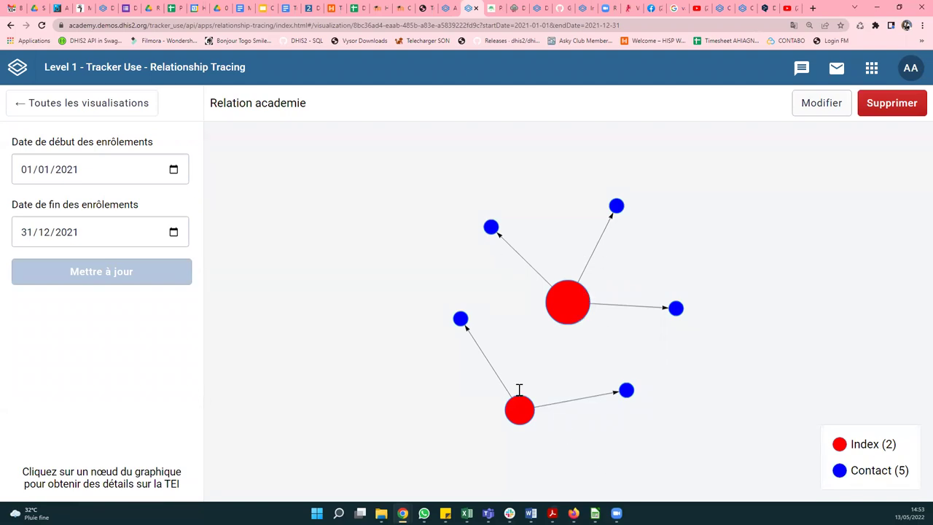
Switch to the open Tracker Capture record and examine its enrolment, profile and Relations section, including the option to add a relation
click(416, 8)
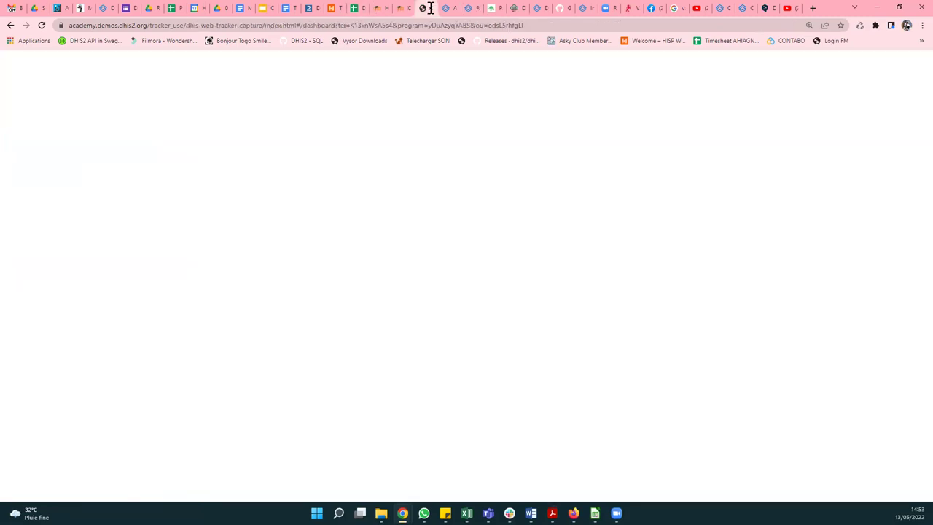
scroll(603, 310, down, 2)
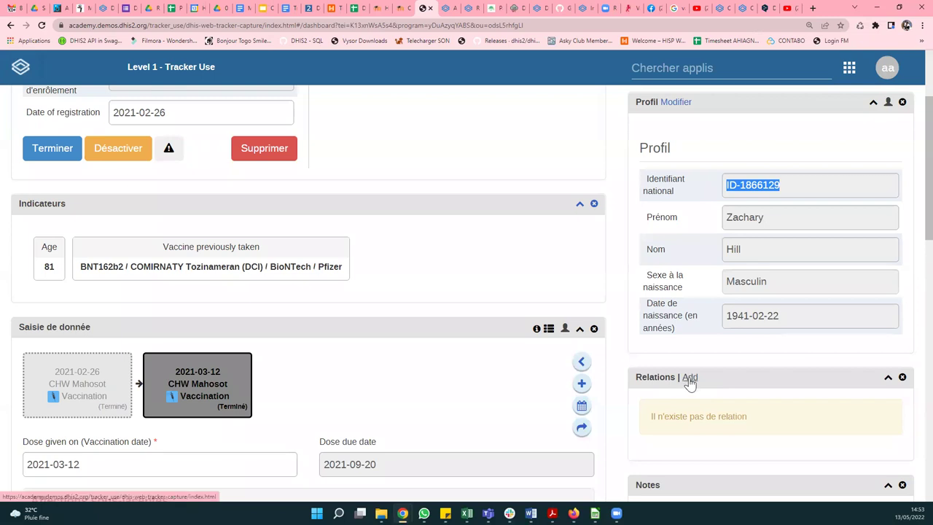
click(689, 377)
click(763, 260)
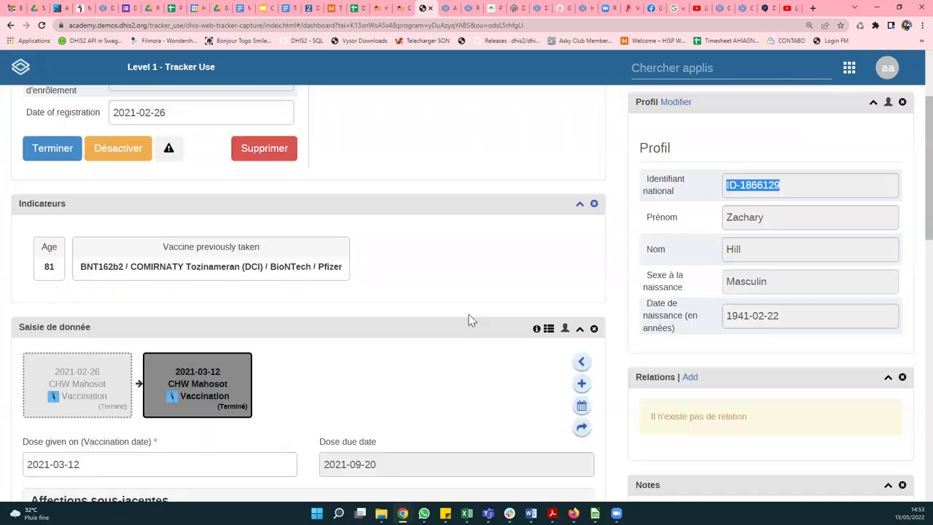
scroll(469, 319, up, 2)
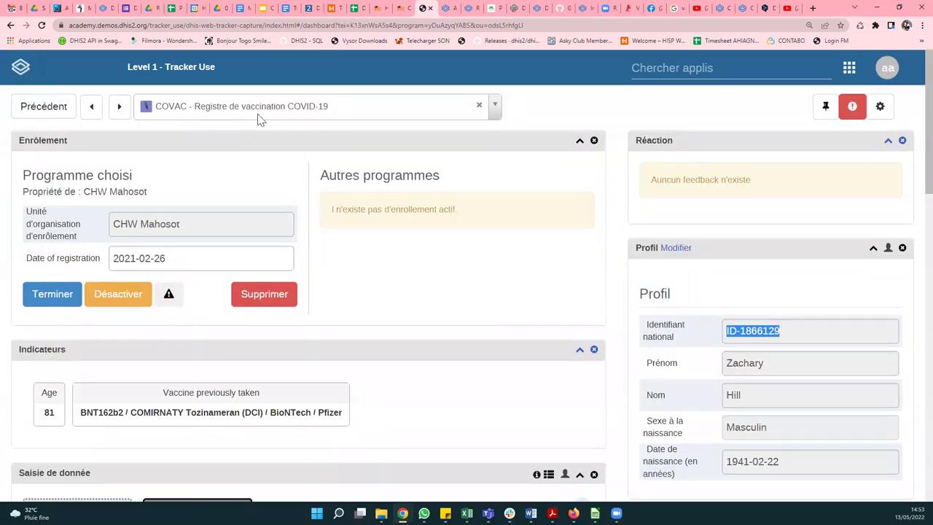
scroll(511, 272, down, 3)
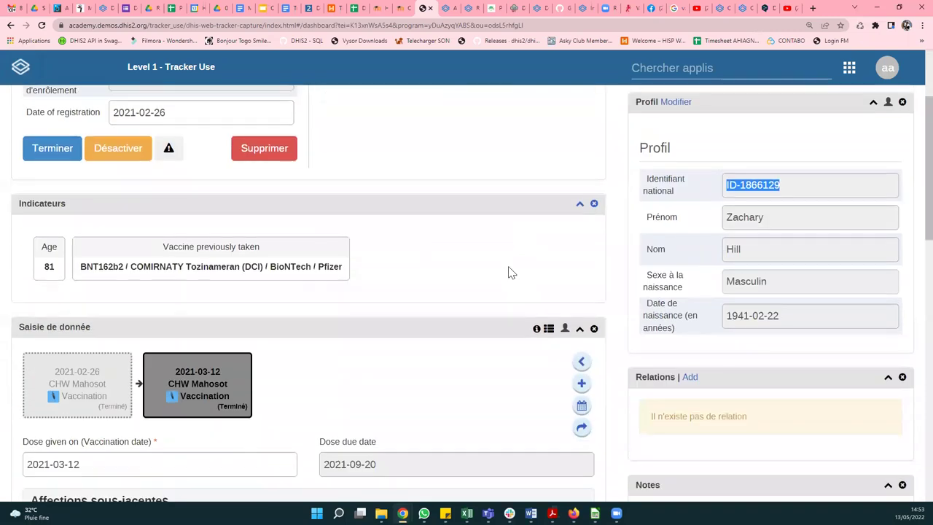
scroll(701, 316, down, 1)
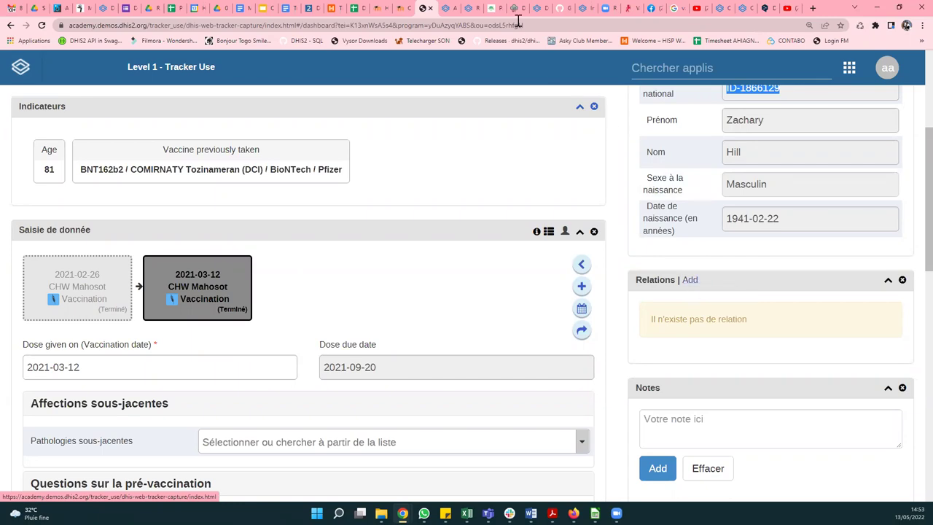
Return to the Relation academie graph and view the details of the largest Index node
click(475, 8)
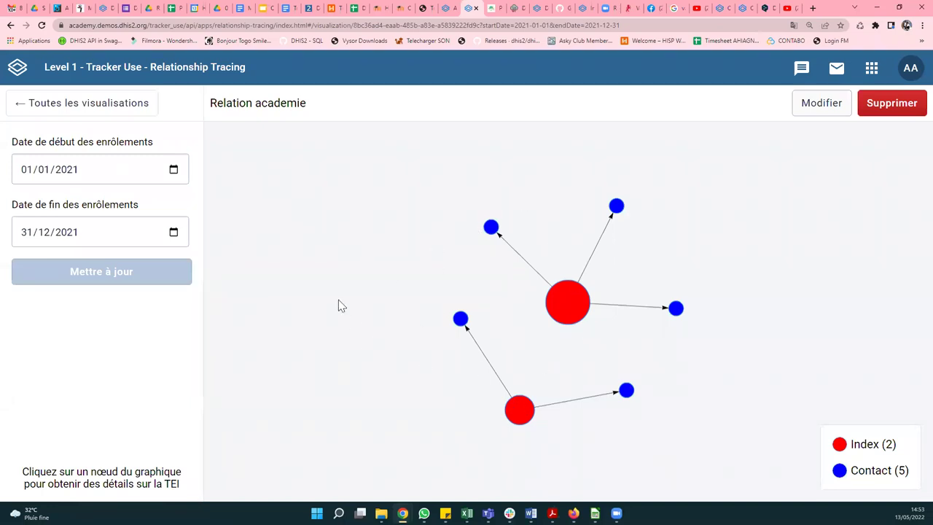
click(569, 297)
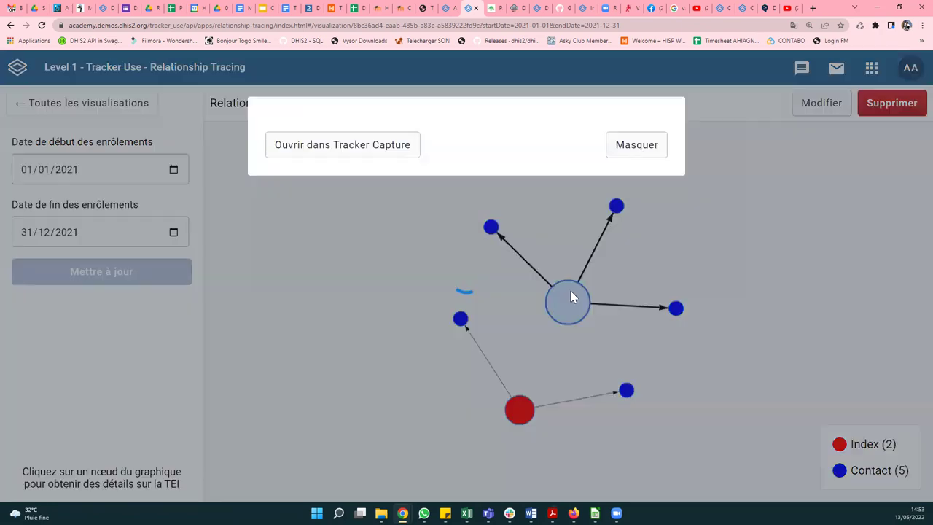
click(628, 428)
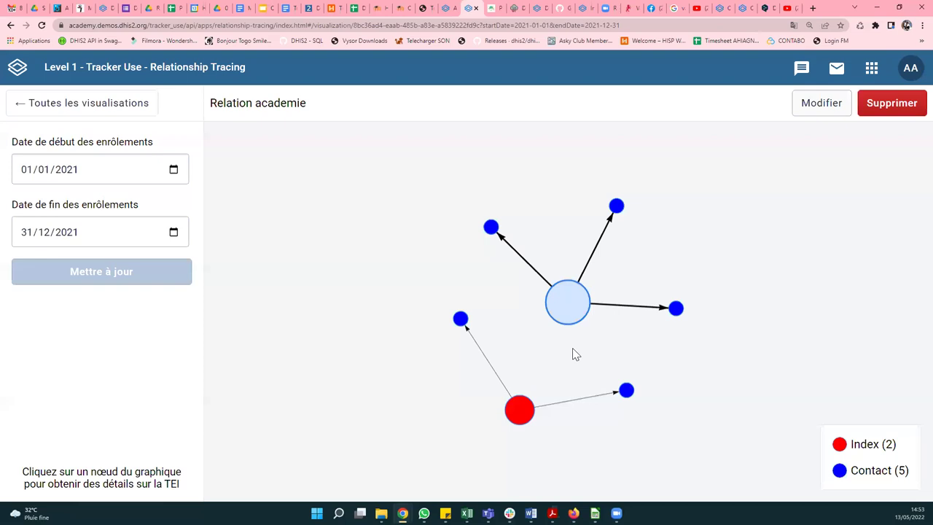
click(568, 304)
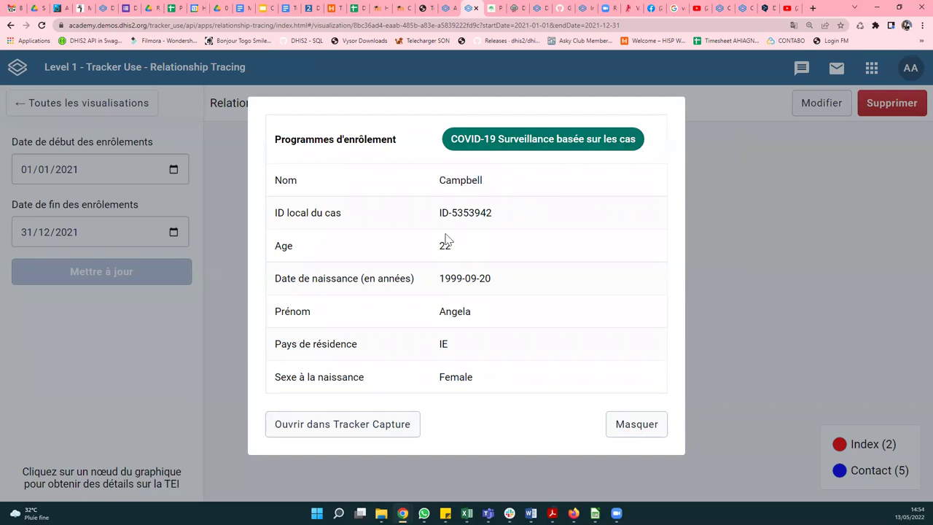
click(628, 427)
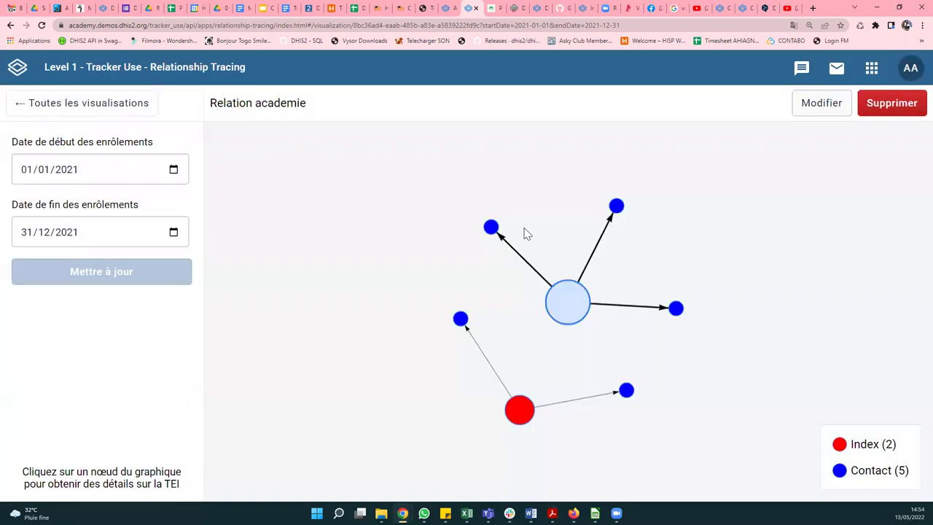
View the full details of a Contact node linked to the largest Index node and close them
click(495, 233)
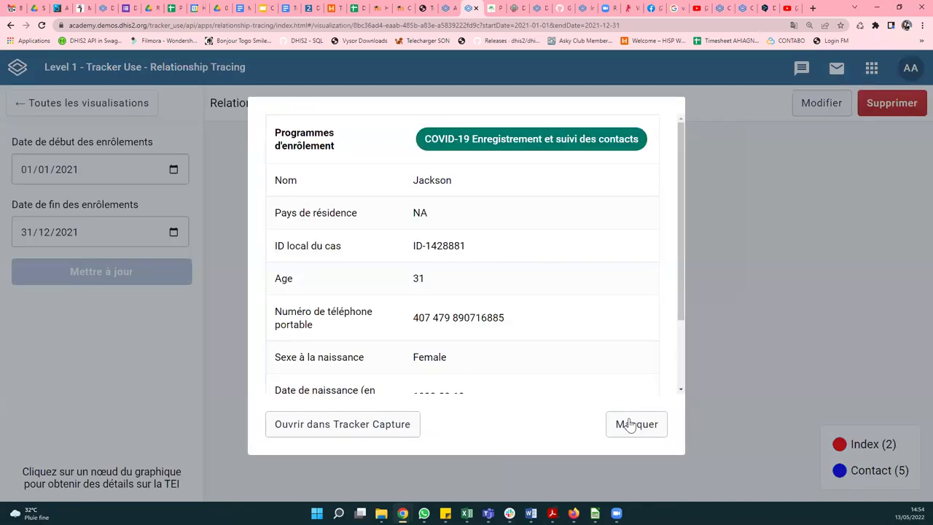
scroll(583, 343, down, 2)
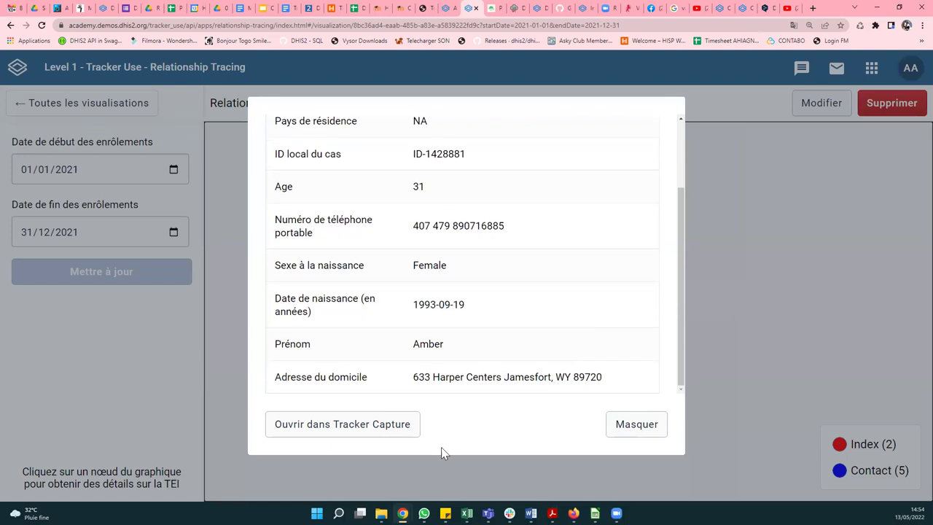
click(616, 426)
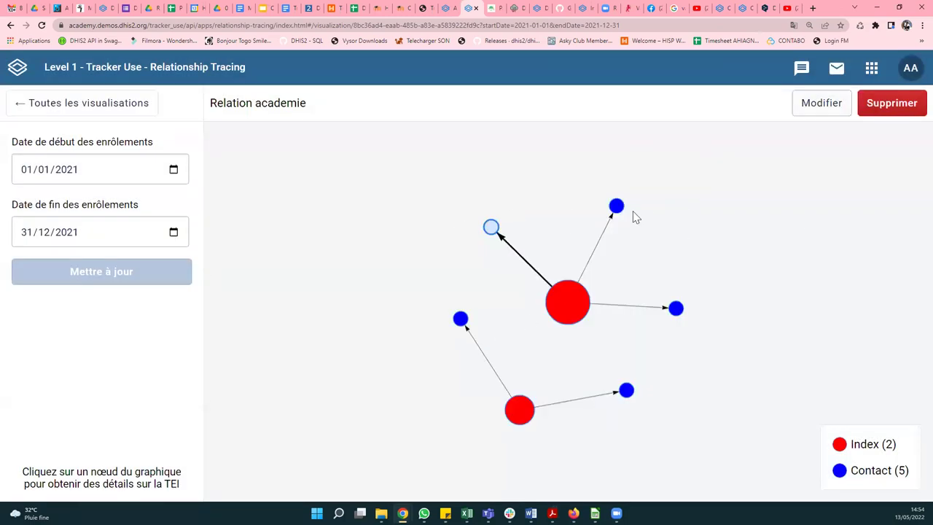
click(871, 67)
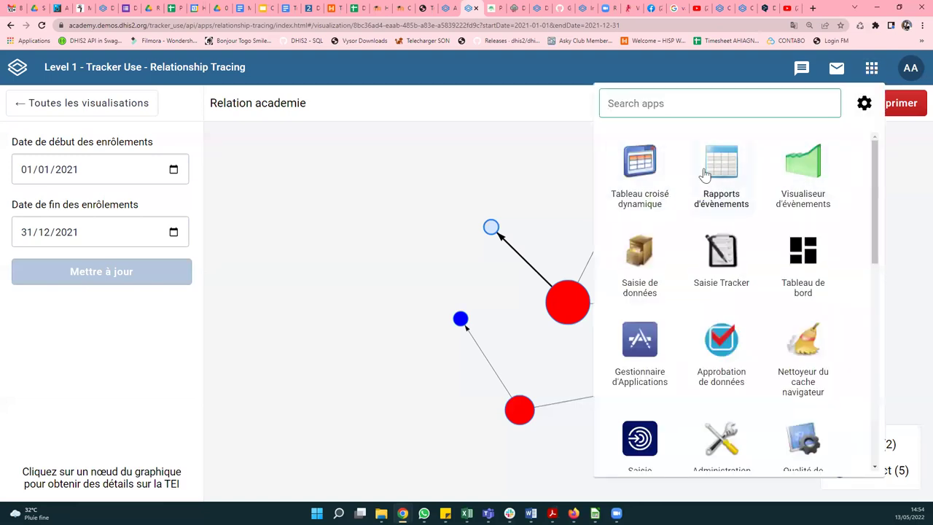
scroll(738, 230, down, 2)
scroll(738, 230, down, 2)
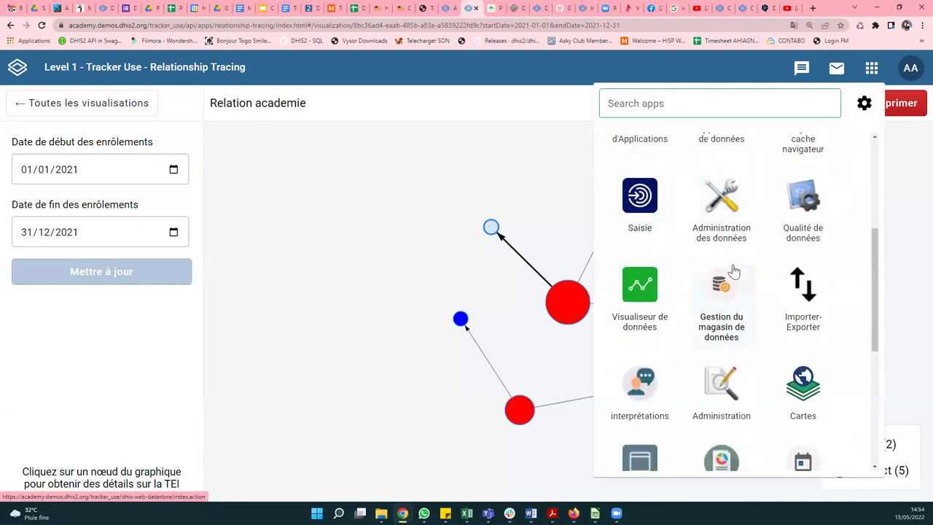
scroll(780, 202, down, 1)
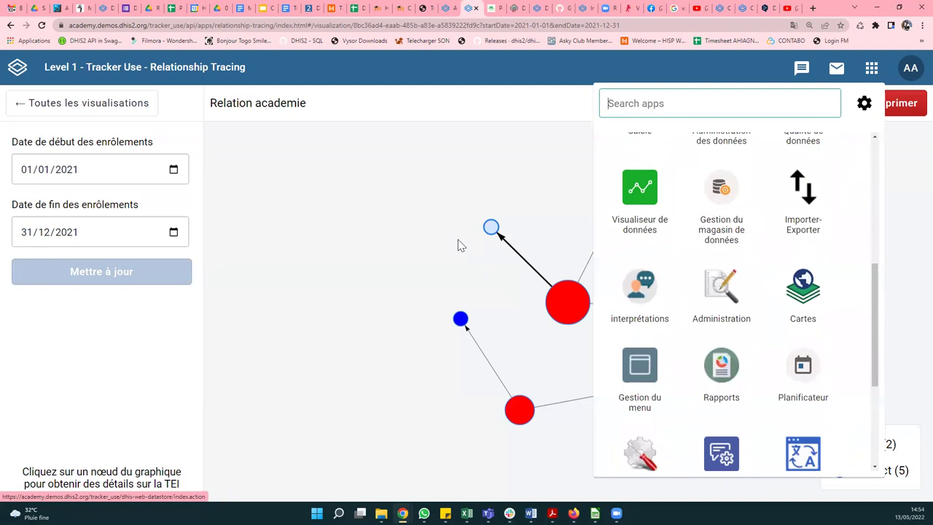
click(458, 244)
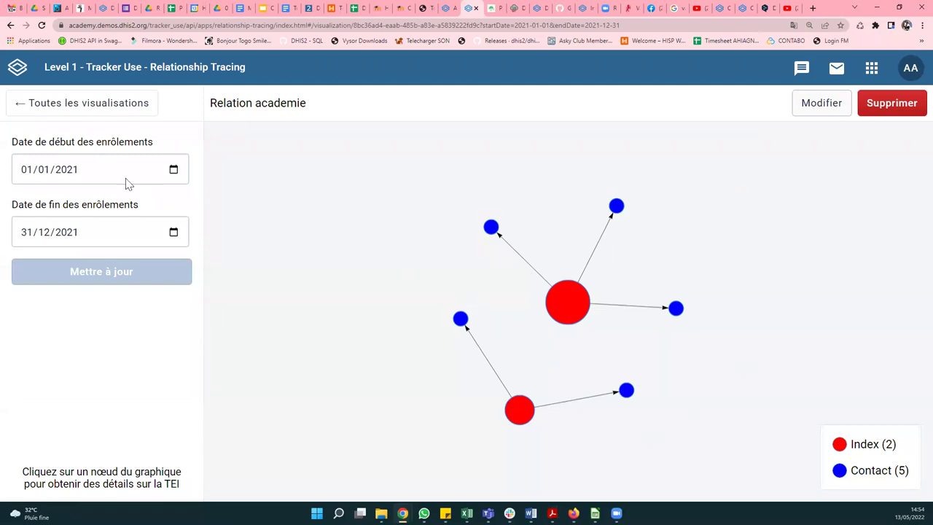
Edit the saved Relation academie visualisation to use bidirectional arrows and save the change
click(83, 109)
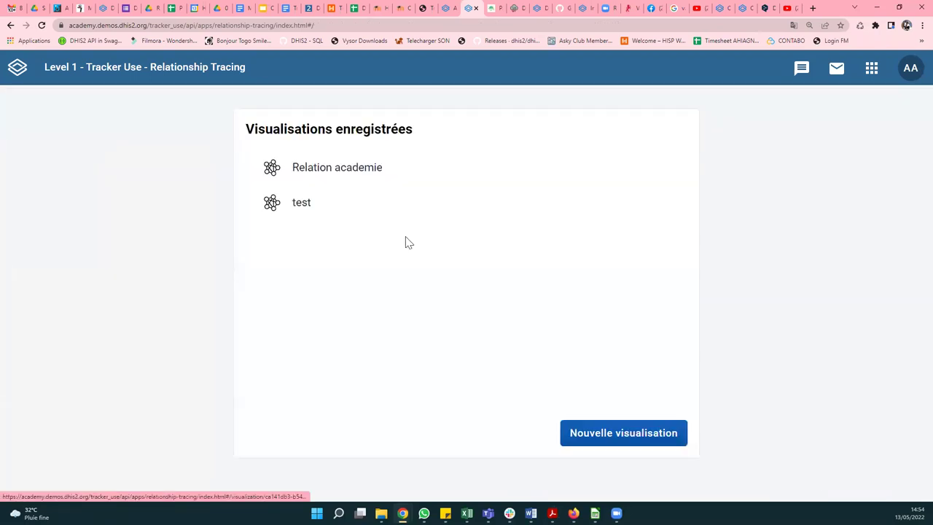
click(325, 177)
click(831, 108)
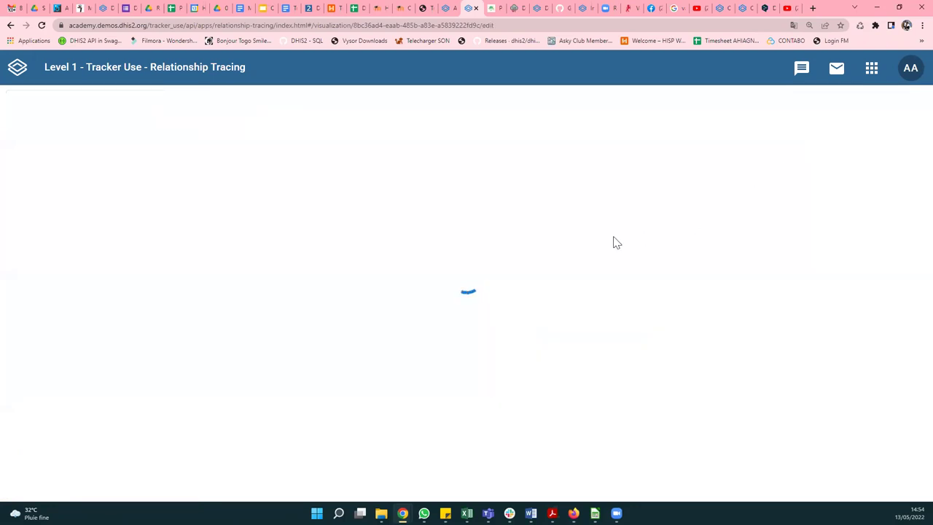
scroll(348, 324, down, 6)
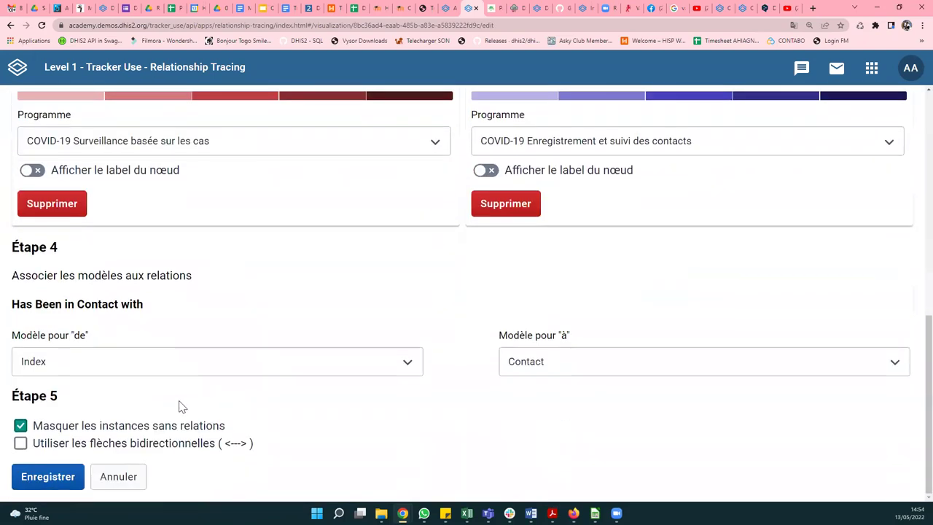
click(21, 444)
click(18, 479)
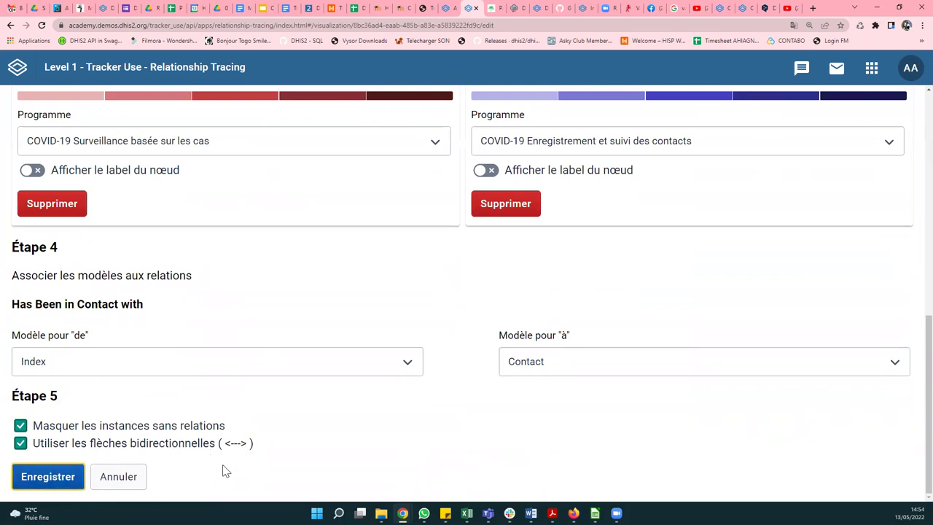
Set the enrolment start date of the Relation academie visualisation to 01/01/2021
click(651, 272)
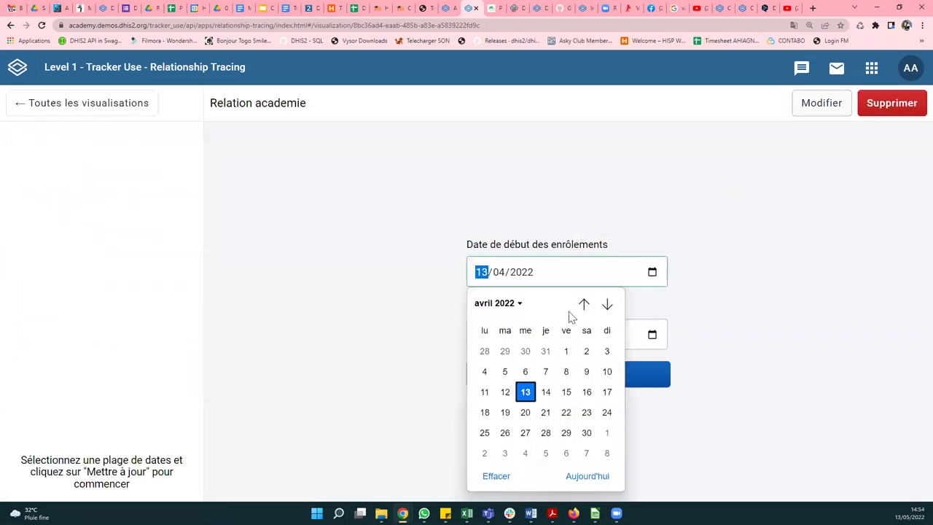
click(496, 304)
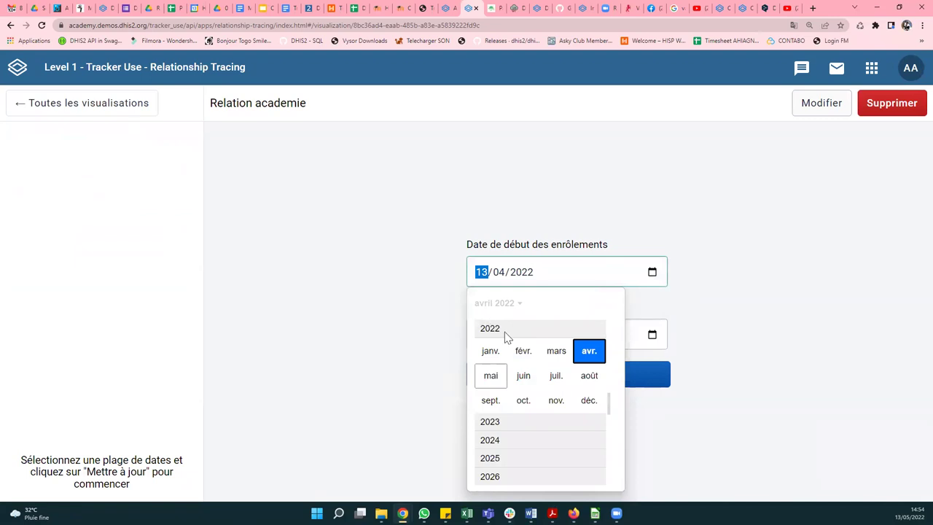
click(500, 324)
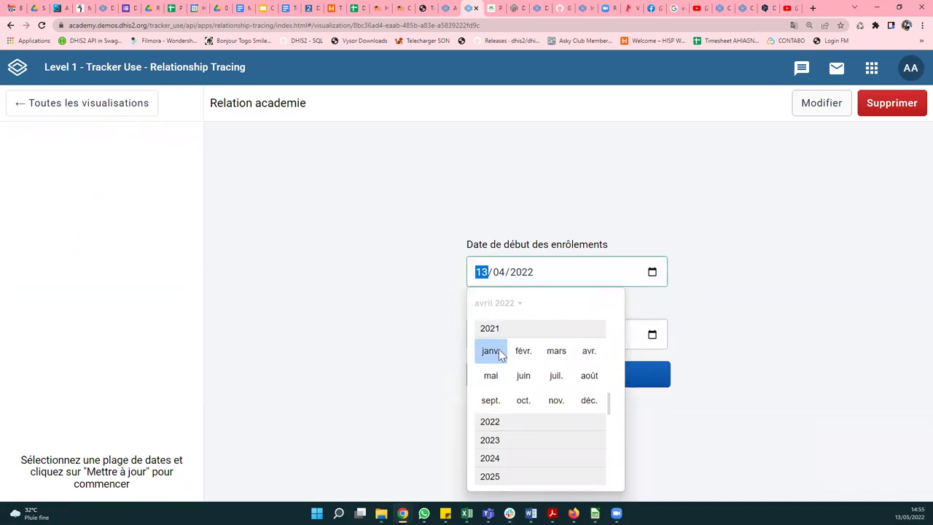
click(498, 350)
click(566, 351)
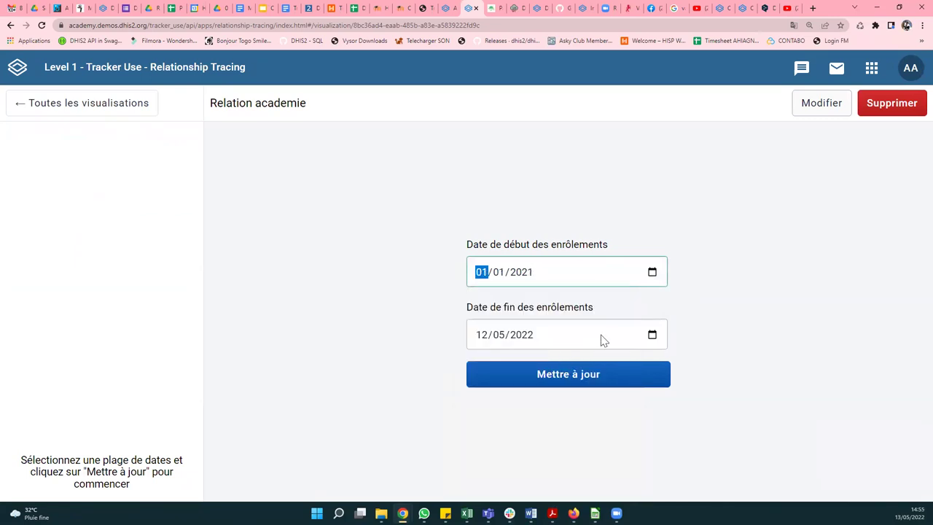
Set the enrolment end date to 31/12/2021, redraw the graph with bidirectional arrows, and dismiss the warning
click(652, 335)
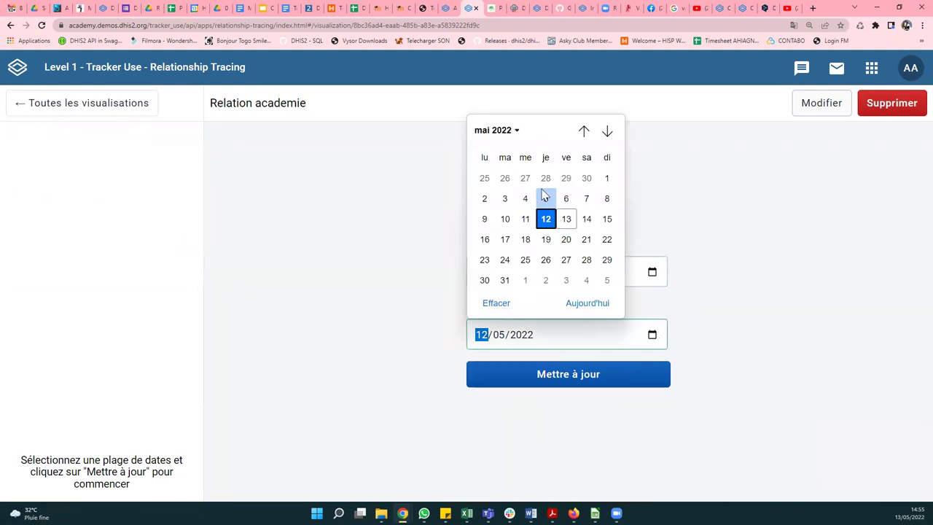
click(509, 138)
scroll(519, 204, up, 2)
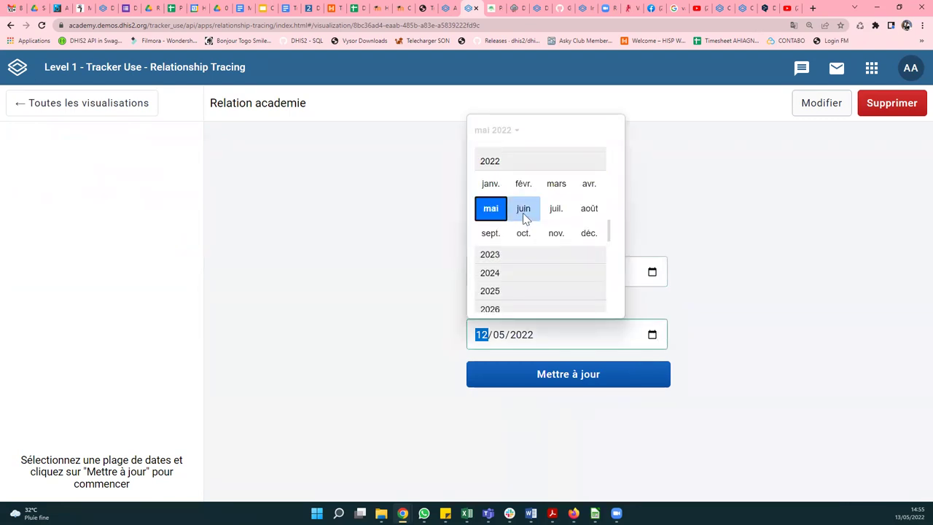
click(504, 167)
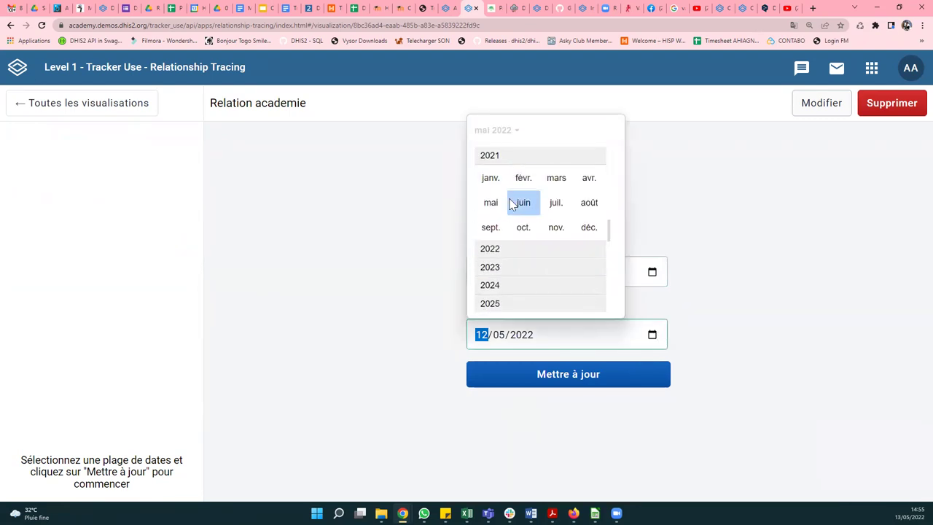
click(589, 228)
click(565, 262)
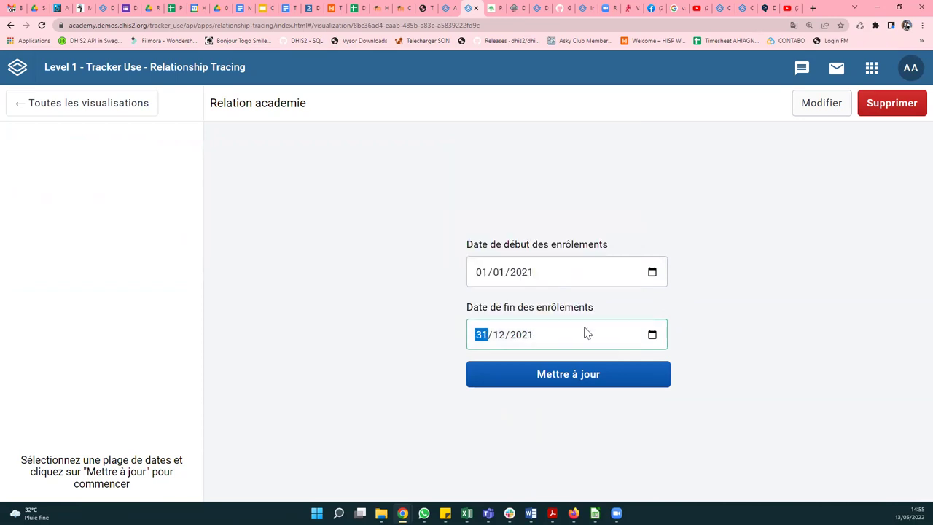
click(525, 379)
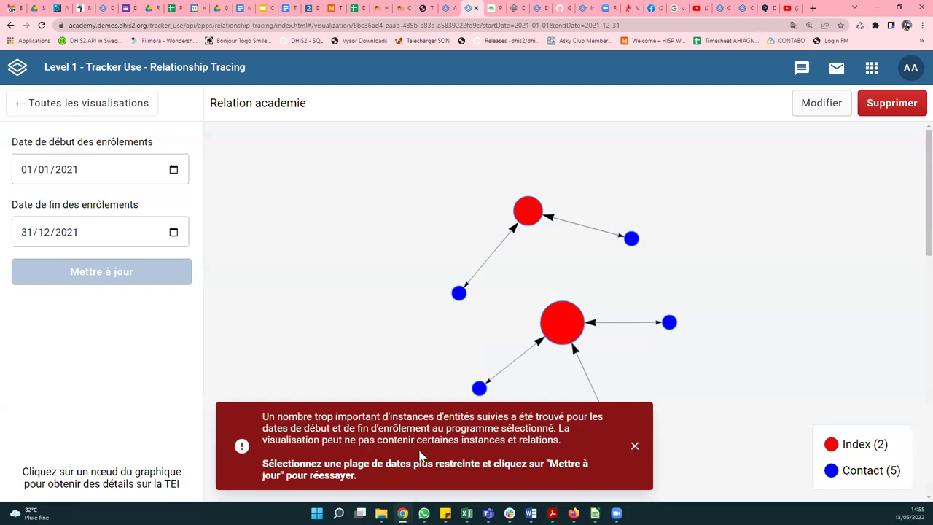
click(634, 446)
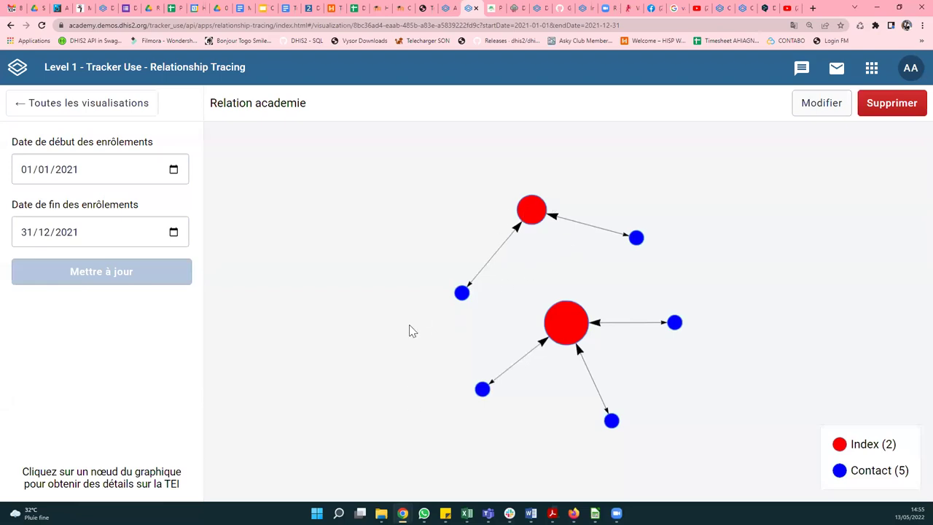
Switch to the Custom Apps_FR-FR presentation and view the COVID-19 - Relations slide as a full-screen slideshow, then exit it
click(265, 8)
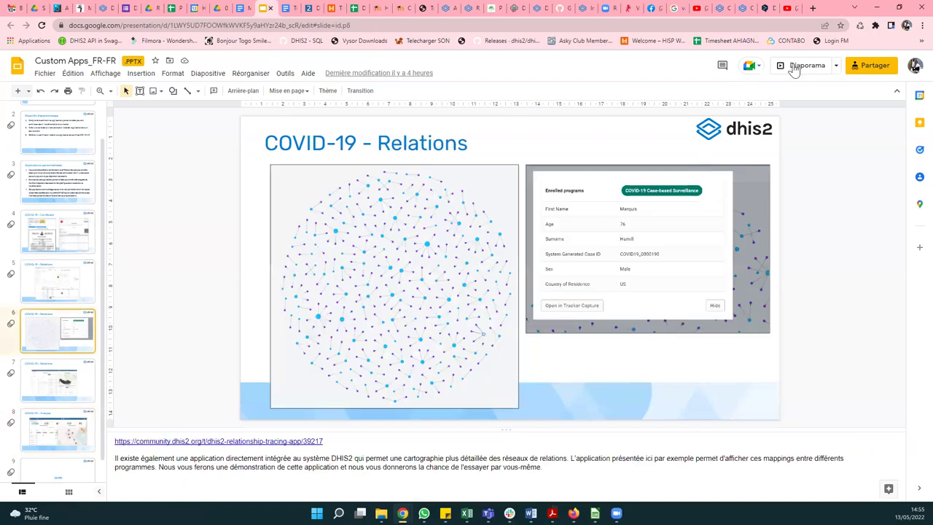
click(794, 66)
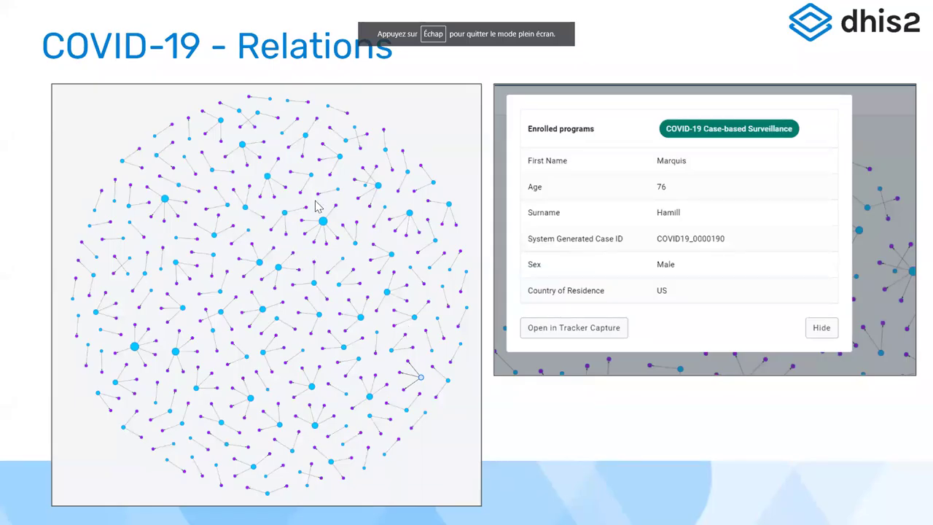
key(Escape)
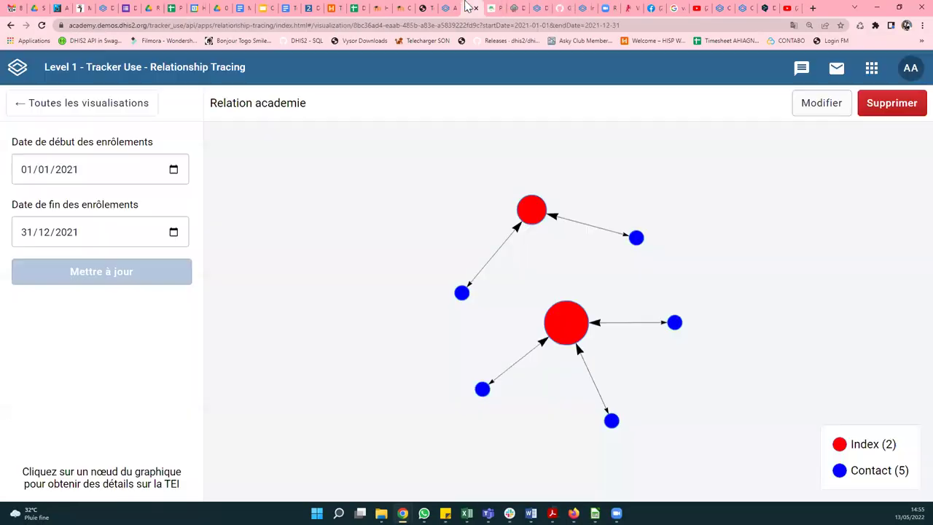
Return to the Relation academie graph and inspect its bidirectional links at a smaller scale
click(470, 8)
scroll(292, 221, down, 3)
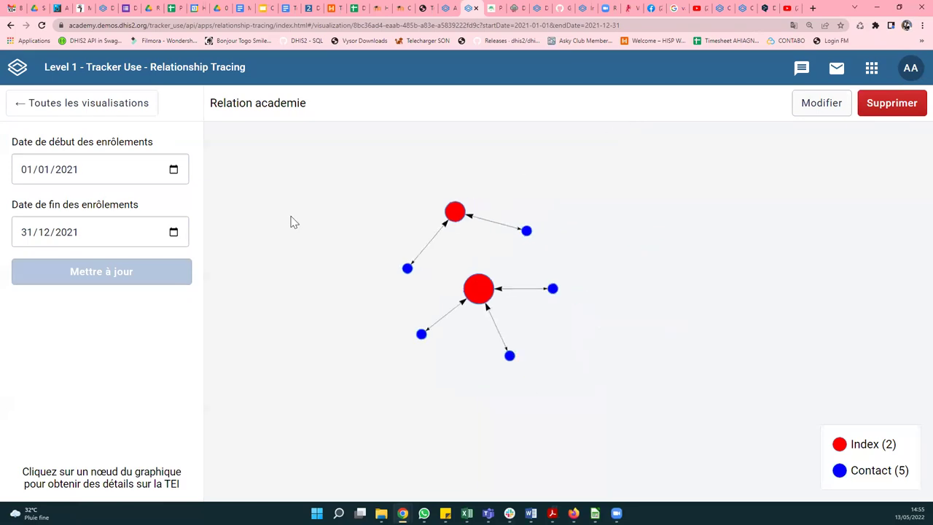
scroll(291, 221, up, 1)
scroll(291, 221, up, 1)
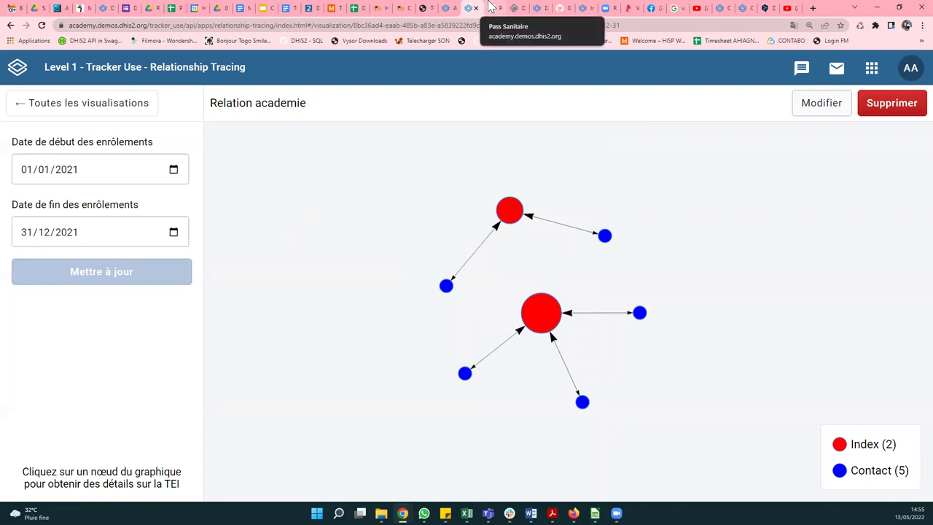
Locate Pass Sanitaire in the list of DHIS2 apps, then close the list
click(871, 68)
scroll(787, 295, down, 3)
scroll(786, 291, down, 5)
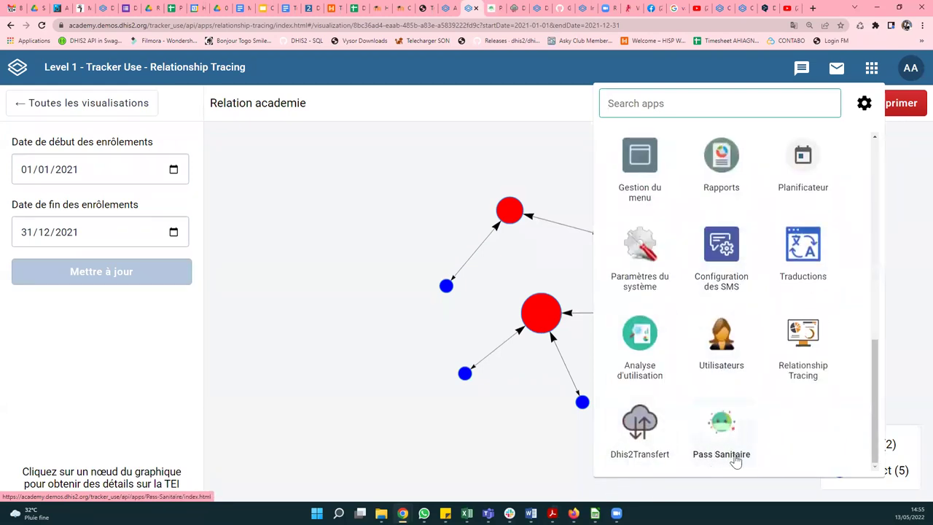
click(351, 234)
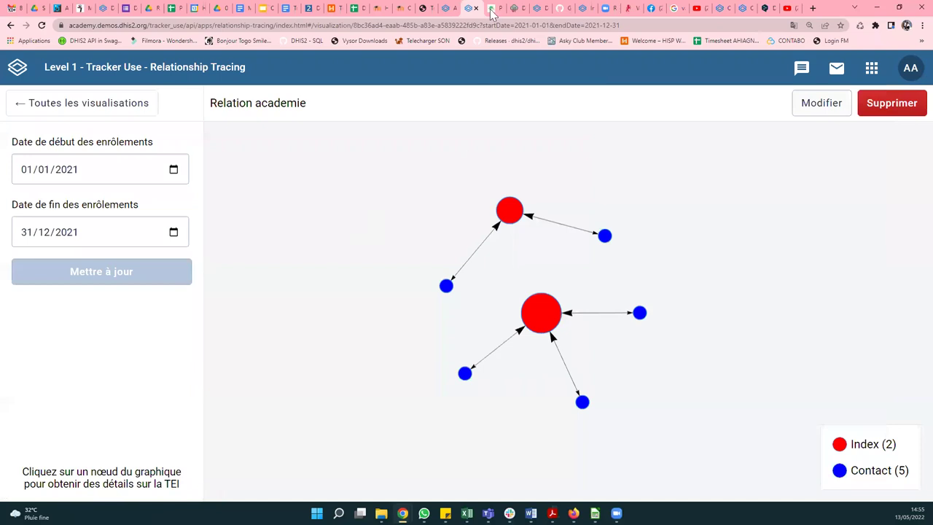
Switch to the open Pass Sanitaire app, close its app list and reduce the page zoom by two levels
click(493, 8)
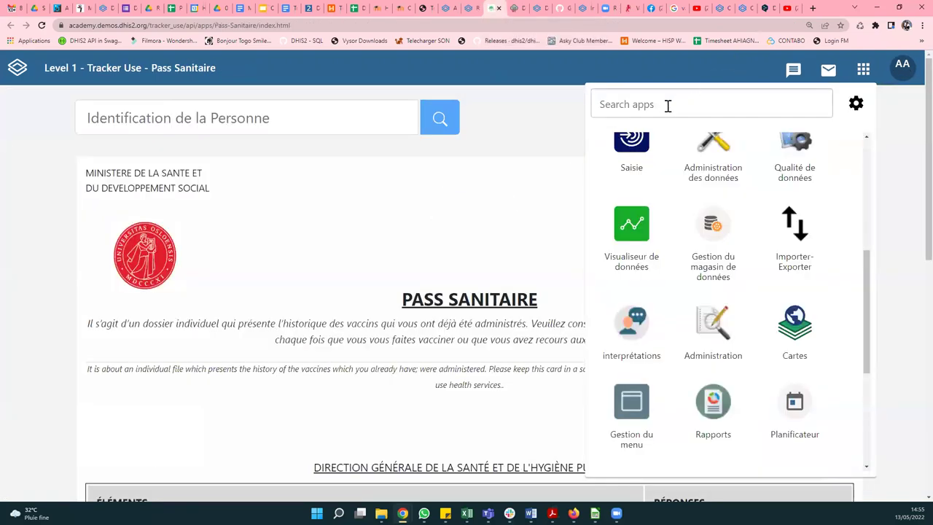
click(376, 206)
key(ctrl+minus)
key(ctrl+minus)
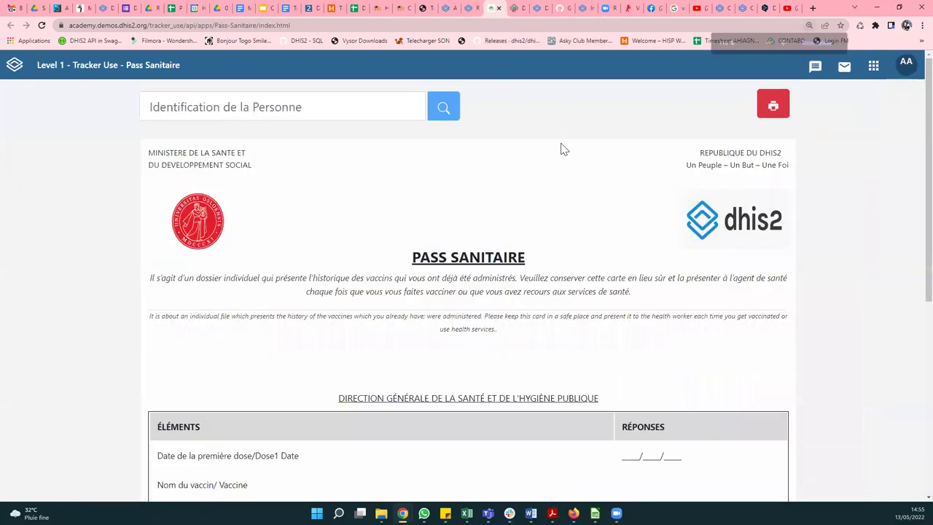
Examine the blank Pass Sanitaire certificate, from its header to the fields for the first and second vaccine doses
scroll(562, 151, down, 4)
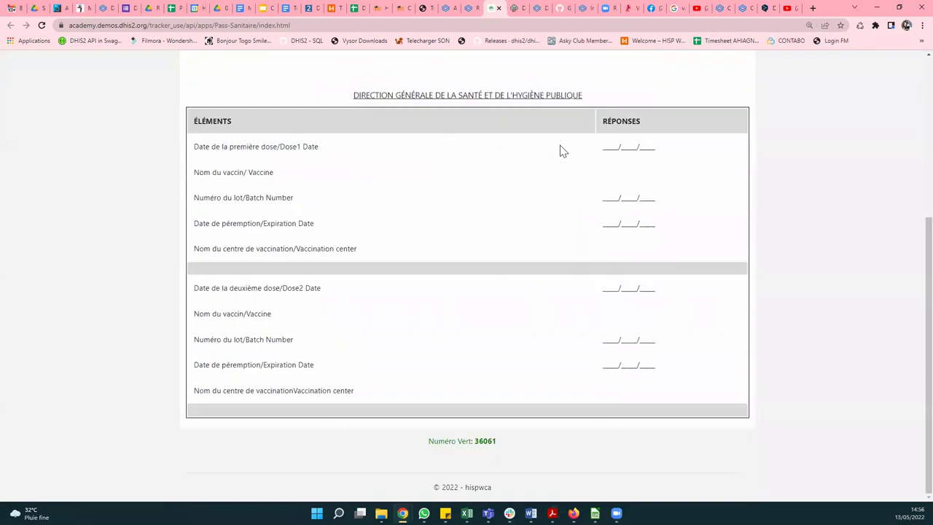
scroll(562, 151, up, 5)
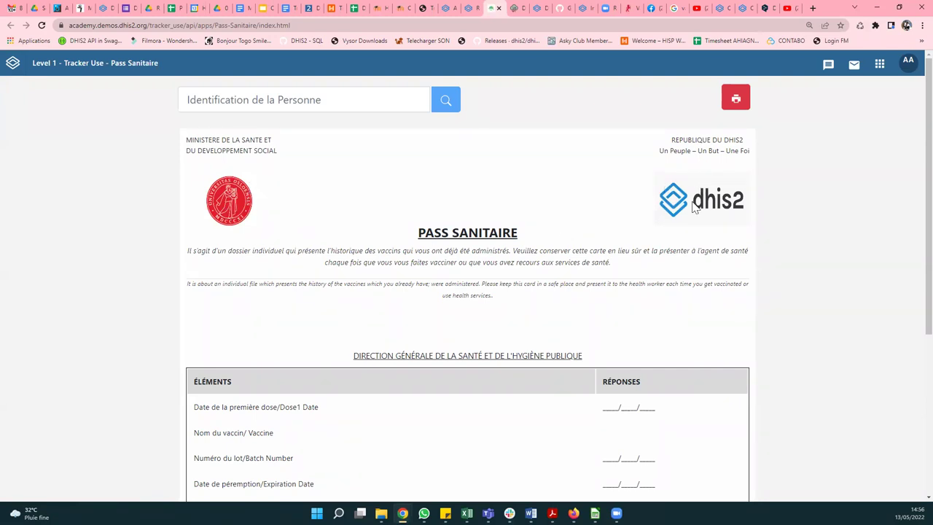
scroll(332, 268, down, 3)
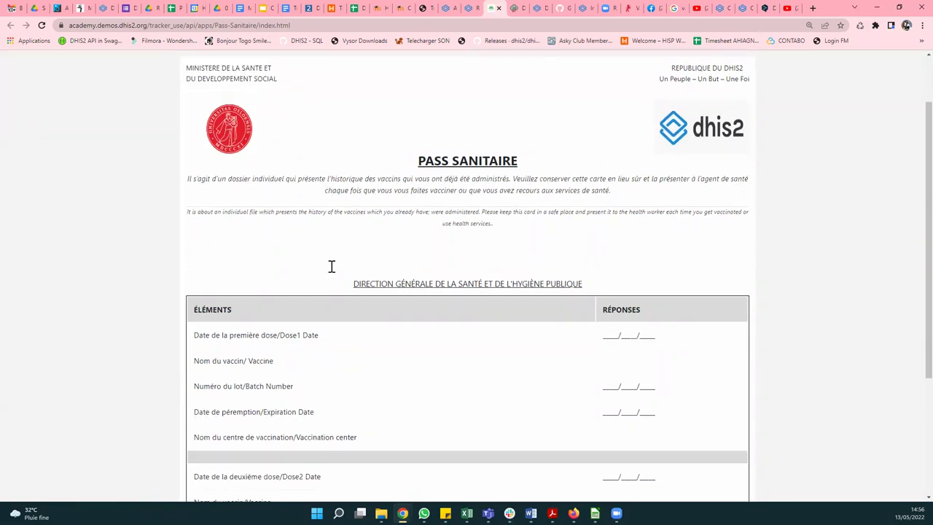
scroll(354, 243, down, 1)
scroll(354, 243, up, 4)
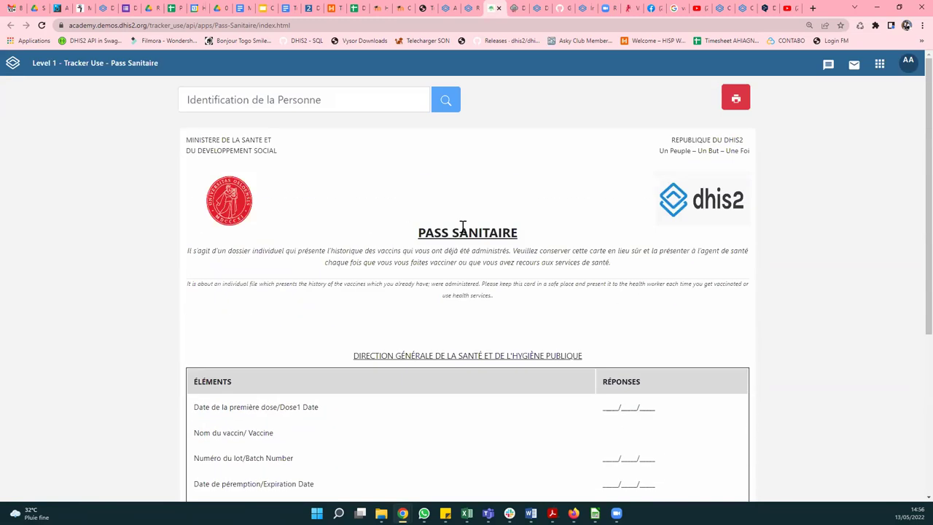